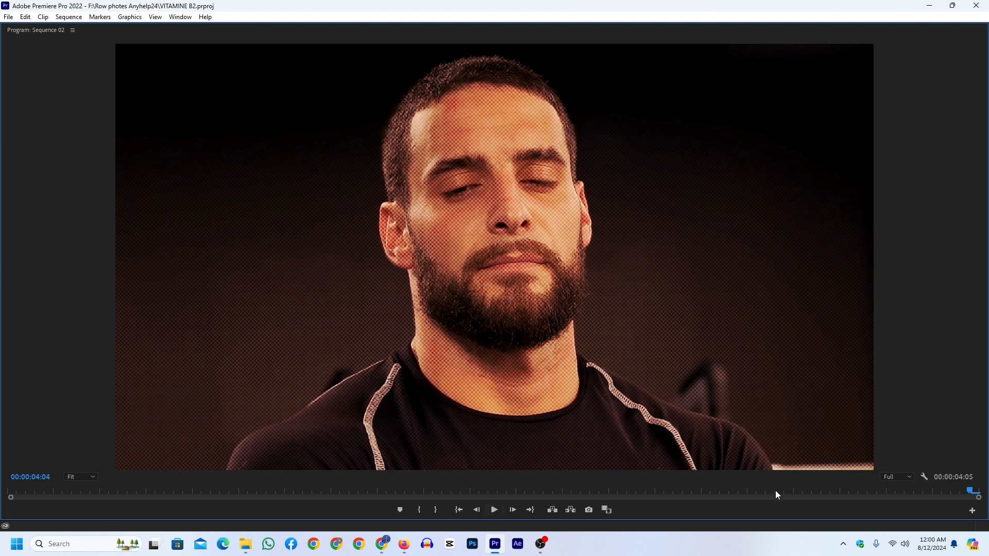
# Examine the finished checkerboard look in the program monitor at 75% and 100% zoom, and return the view to Fit
pyautogui.click(86, 478)
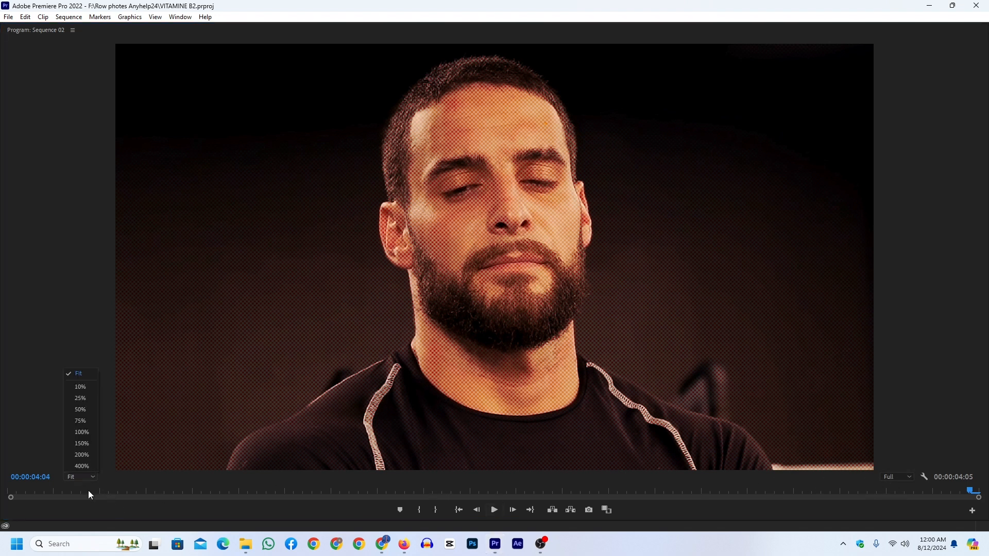
pyautogui.click(83, 421)
pyautogui.click(78, 478)
pyautogui.click(84, 435)
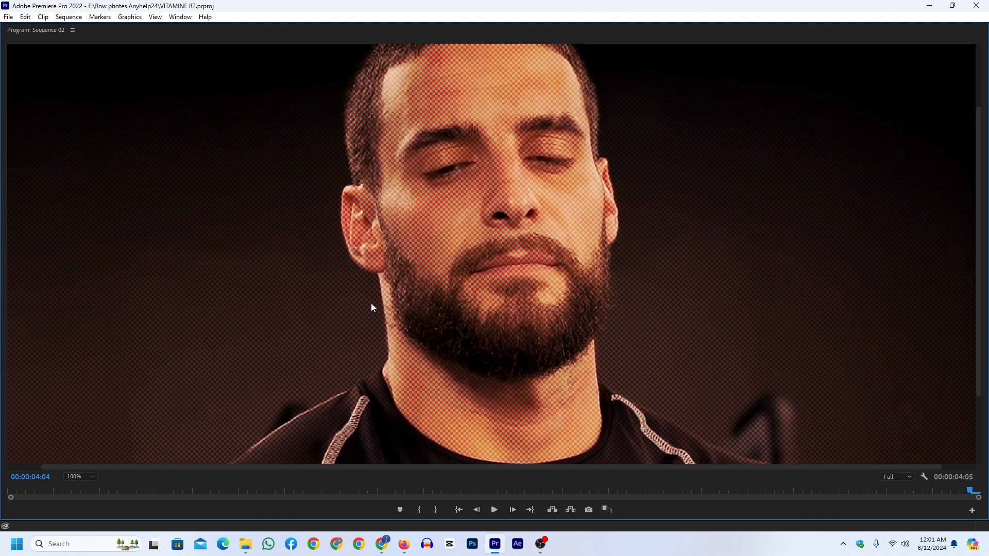
pyautogui.click(84, 478)
pyautogui.click(81, 374)
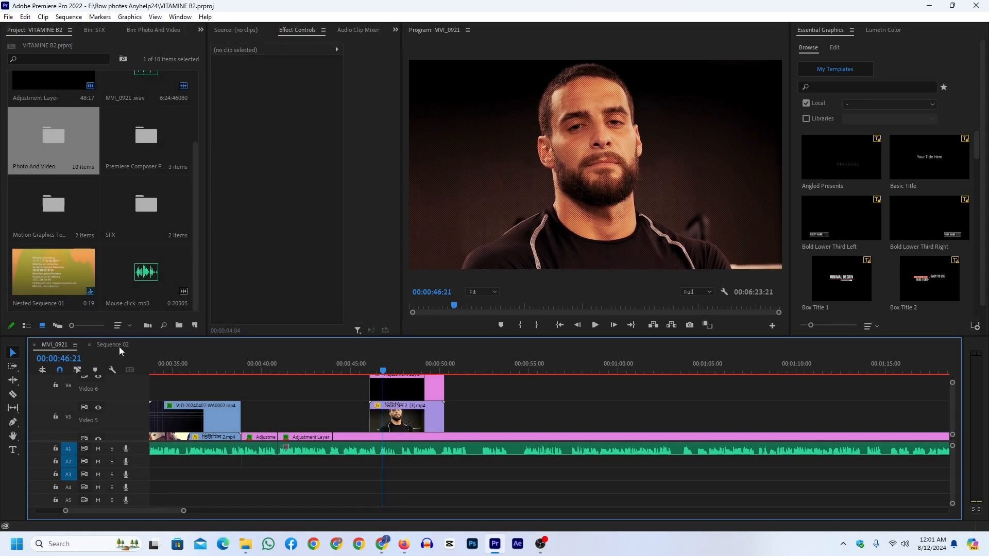
# Open Sequence 02 and place ভিটামিন 2 (3).mp4 from the Photo And Video bin on V1 directly after the existing clip
pyautogui.click(119, 346)
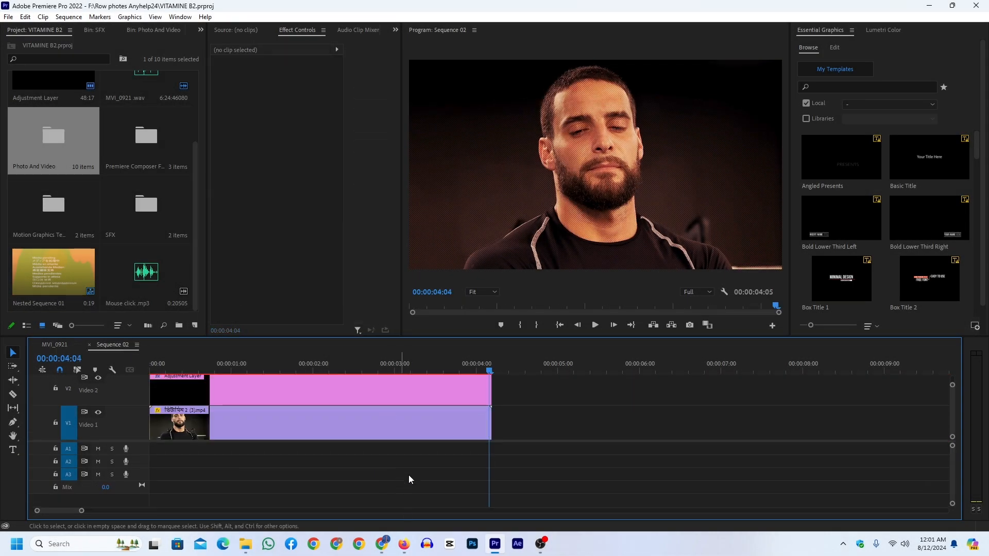
pyautogui.moveTo(489, 370); pyautogui.dragTo(258, 372)
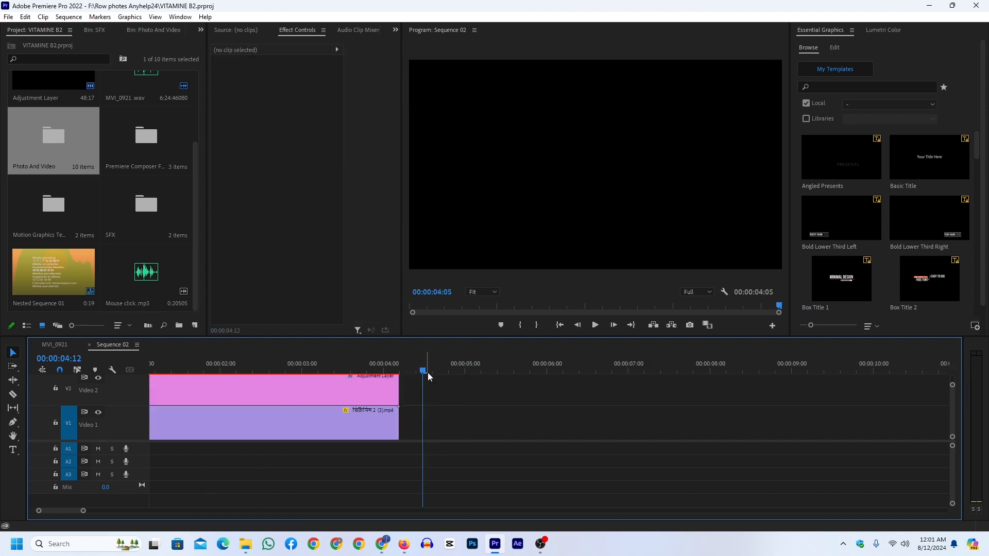
pyautogui.moveTo(426, 371); pyautogui.dragTo(414, 372)
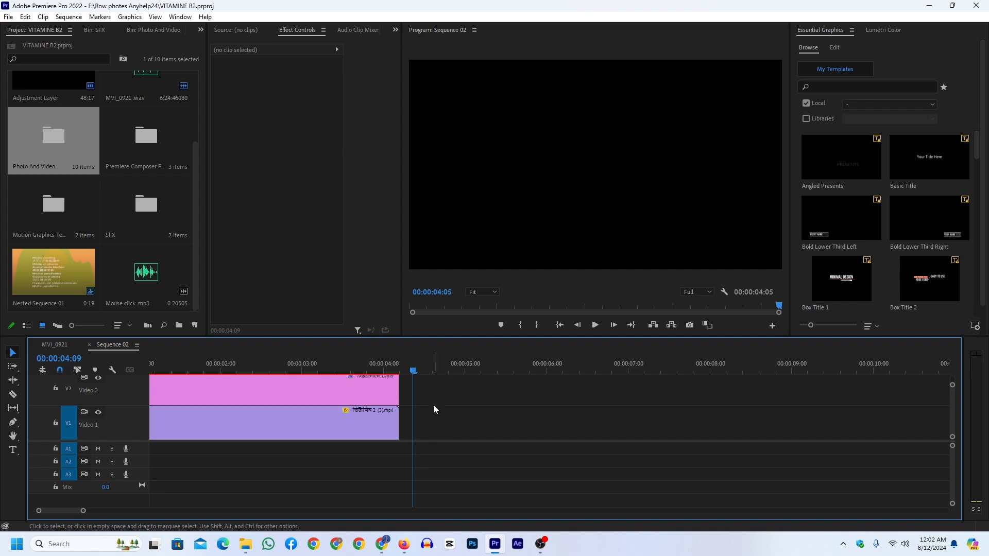
pyautogui.scroll(1, 138, 256)
pyautogui.scroll(1, 138, 256)
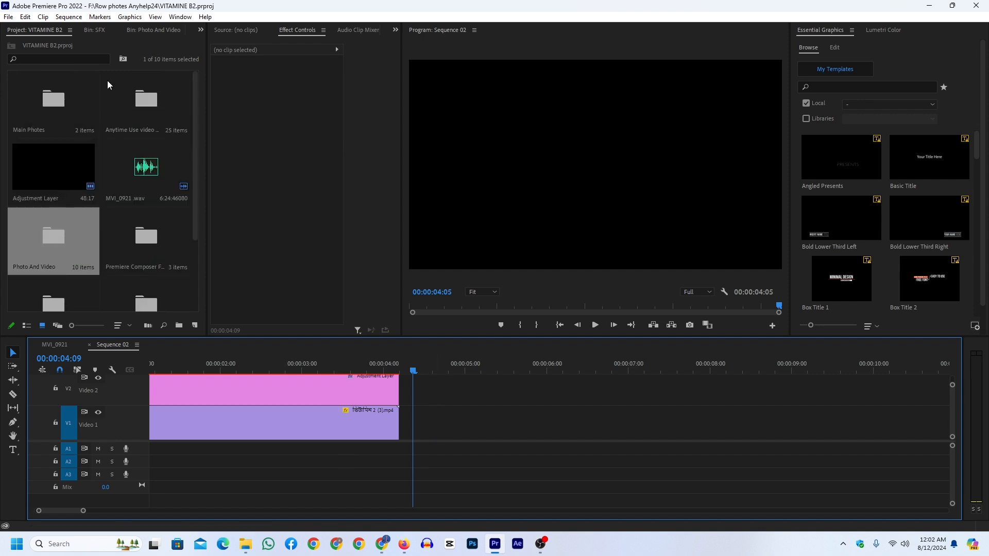
pyautogui.click(146, 34)
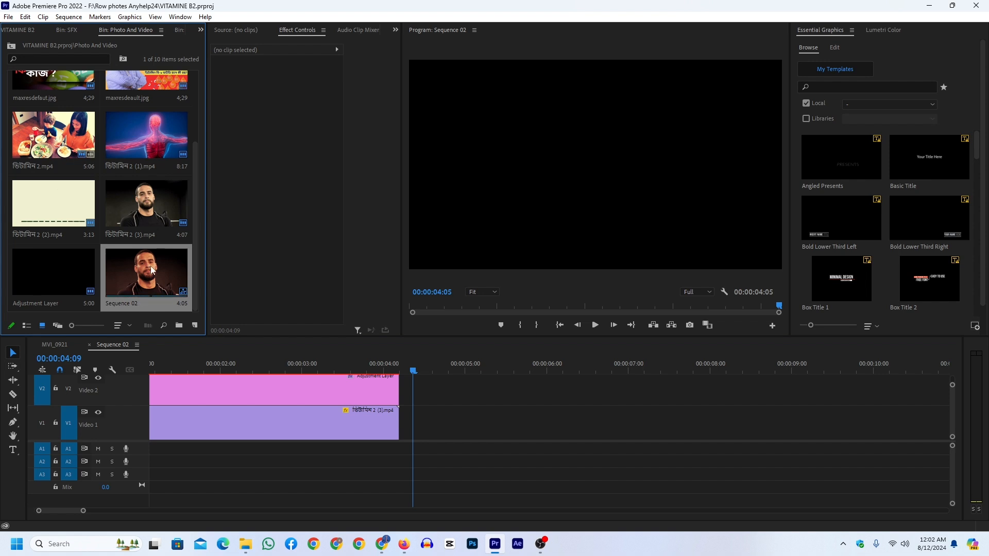
pyautogui.moveTo(149, 209); pyautogui.dragTo(412, 435)
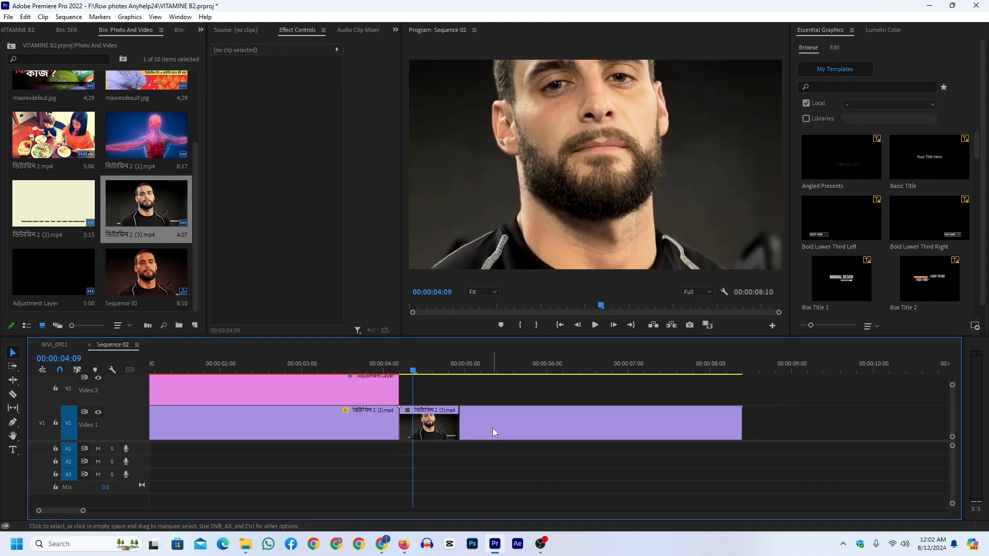
# Set the scale of the newly added clip to 52 and park the playhead at 00:00:04:13
pyautogui.click(517, 435)
pyautogui.moveTo(287, 94); pyautogui.dragTo(261, 95)
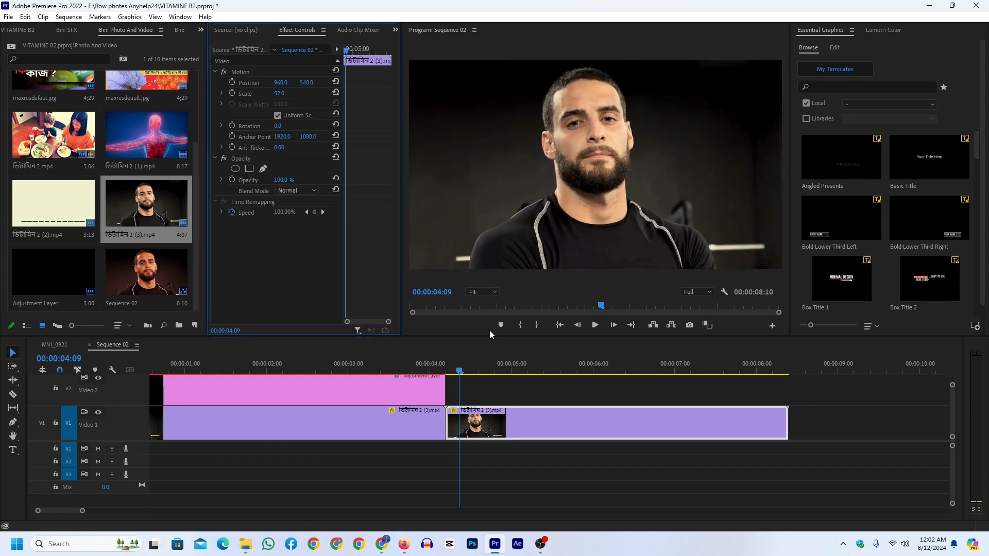
pyautogui.click(545, 486)
pyautogui.hscroll(3, 654, 443)
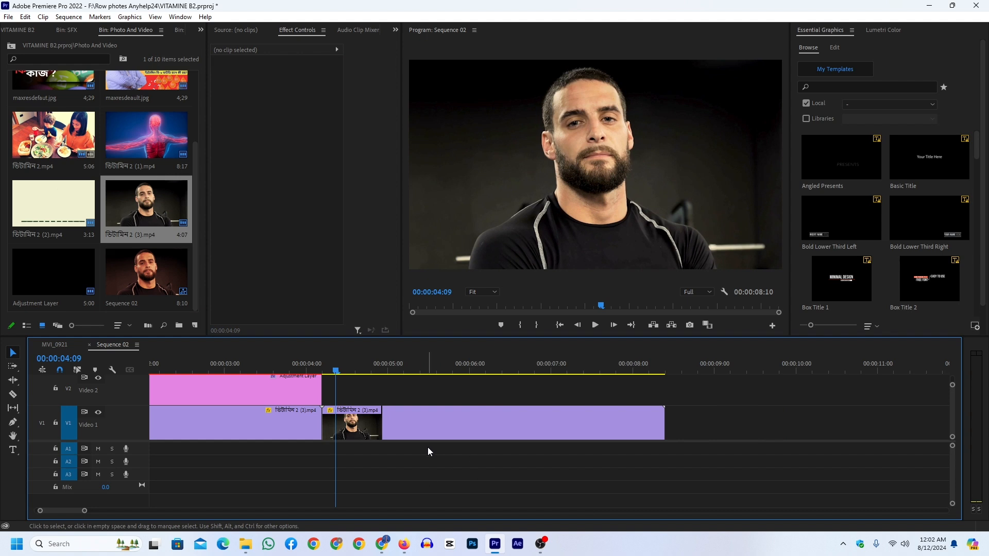
pyautogui.click(374, 423)
pyautogui.moveTo(340, 370)
pyautogui.mouseDown()
pyautogui.moveTo(365, 371)
pyautogui.moveTo(348, 371)
pyautogui.mouseUp()
pyautogui.click(390, 455)
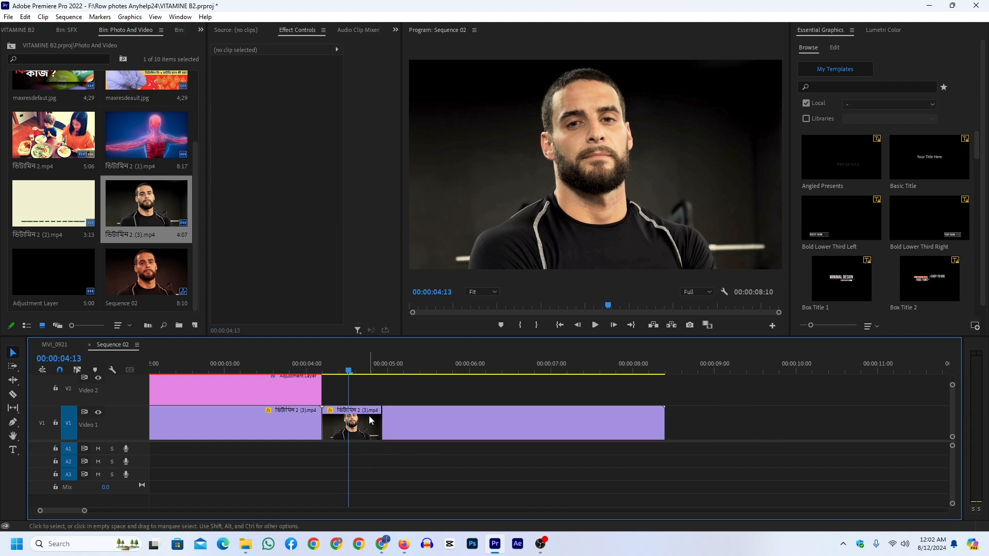
# Create a new adjustment layer in the Photo And Video bin with the default settings
pyautogui.click(194, 325)
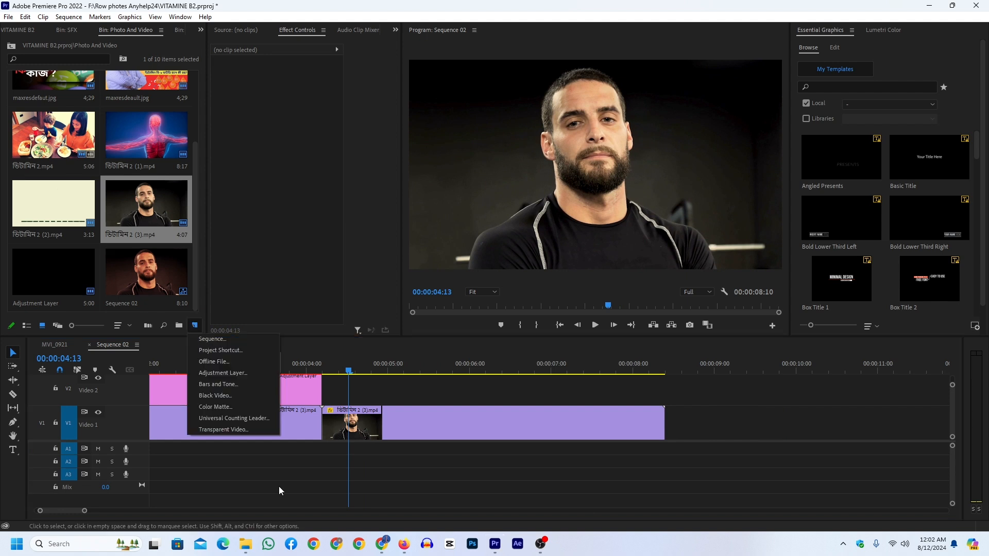
pyautogui.click(283, 460)
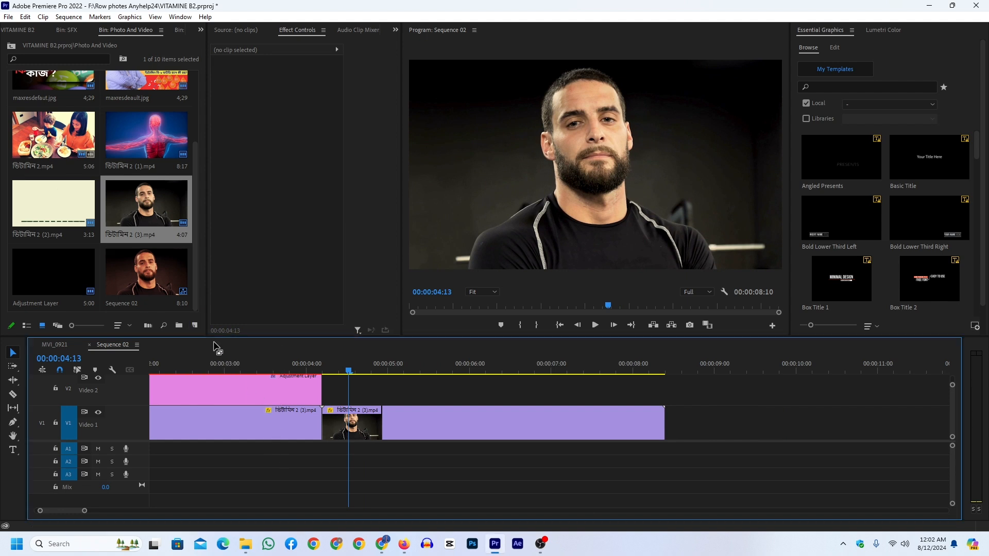
pyautogui.click(196, 326)
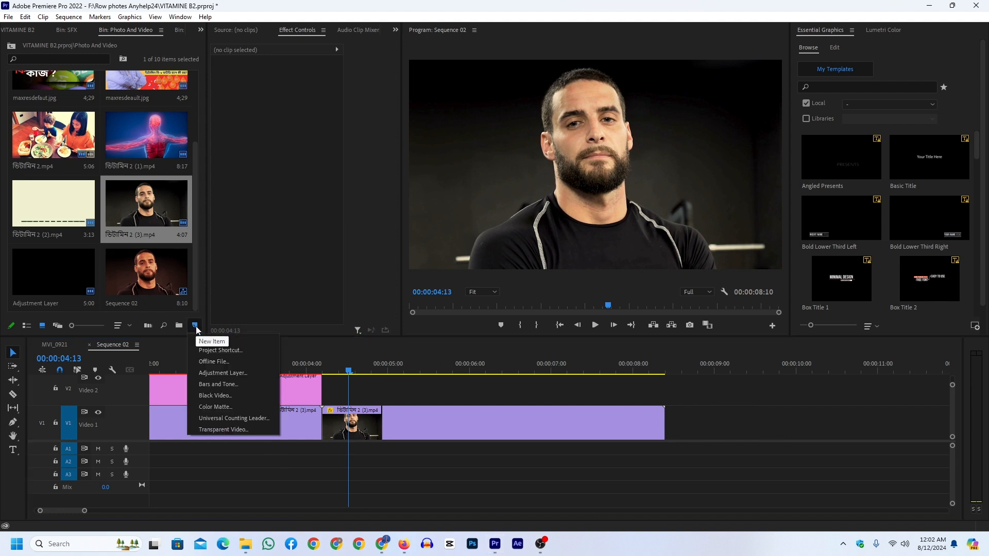
pyautogui.click(218, 372)
pyautogui.click(516, 307)
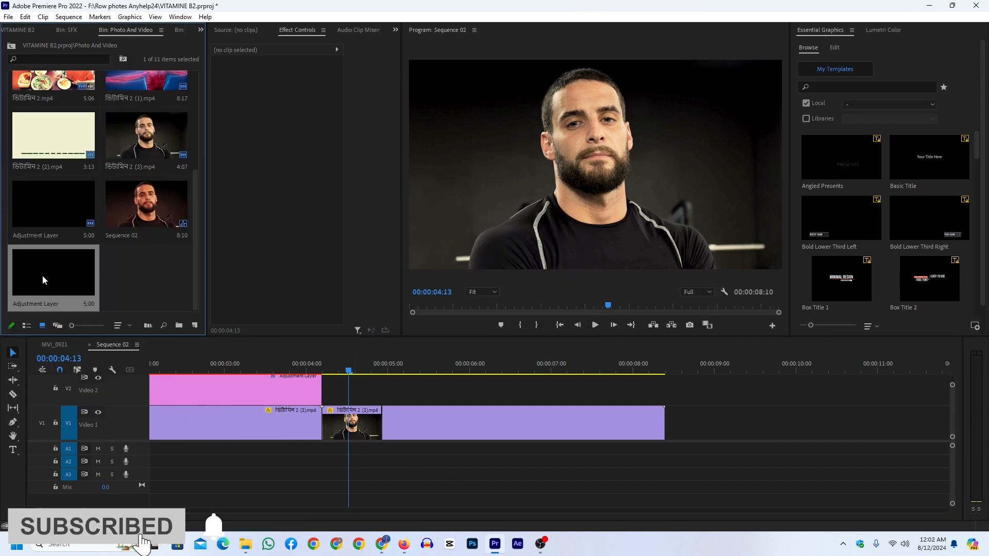
# Place the new adjustment layer on V2 above the second clip and trim its end to match the clip
pyautogui.moveTo(42, 275); pyautogui.dragTo(335, 399)
pyautogui.moveTo(731, 392); pyautogui.dragTo(664, 394)
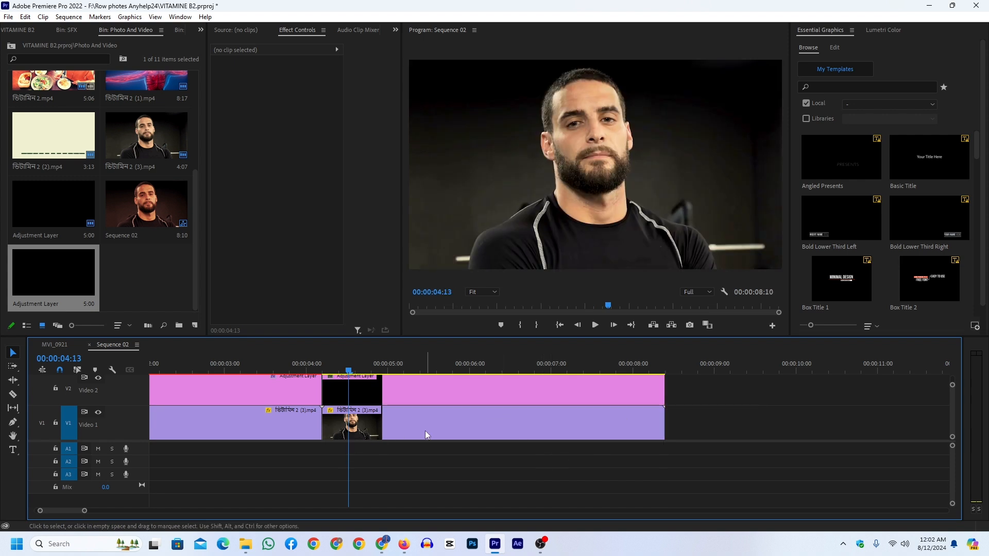
pyautogui.click(390, 395)
pyautogui.click(401, 419)
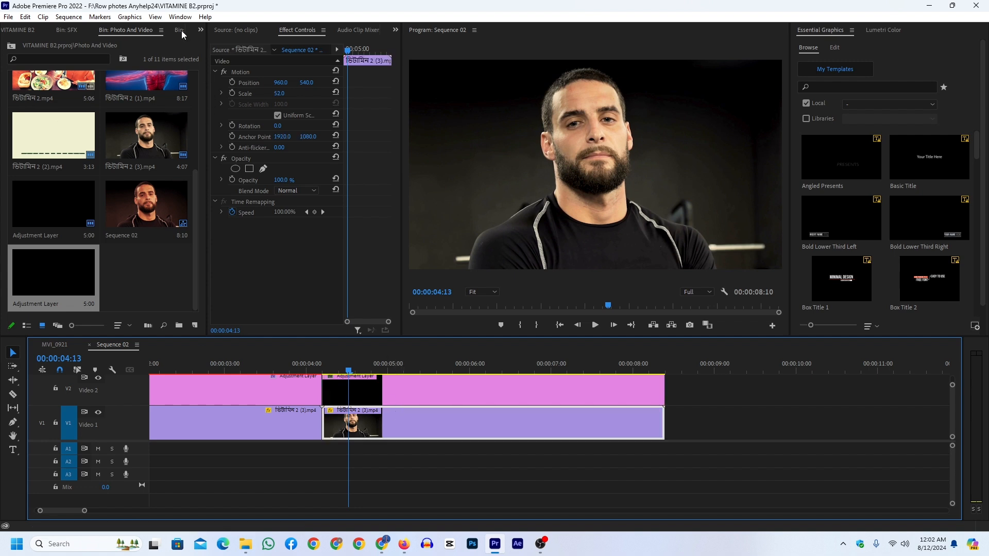
# Search the effects for "che" and apply the Checkerboard video effect to the new adjustment layer
pyautogui.scroll(-2, 181, 33)
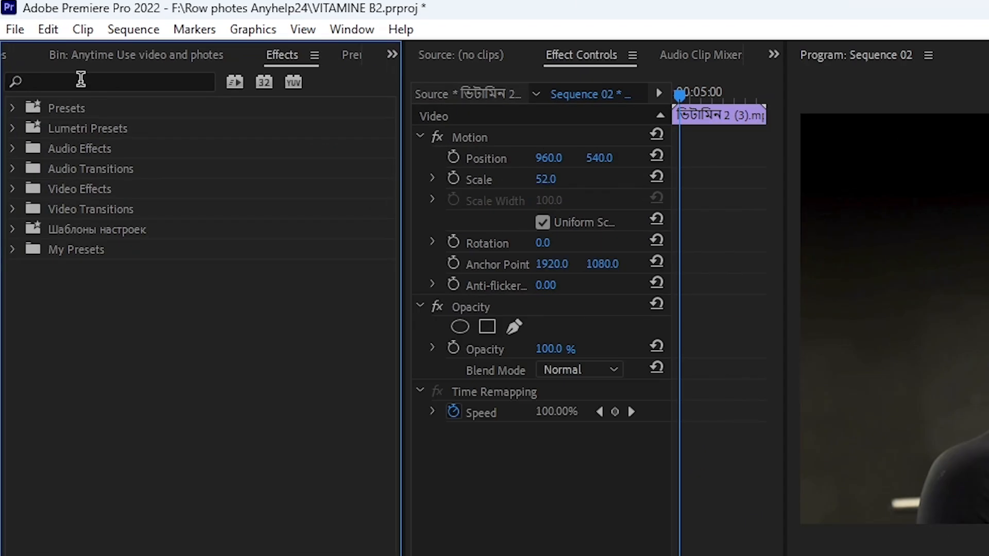
pyautogui.click(88, 82)
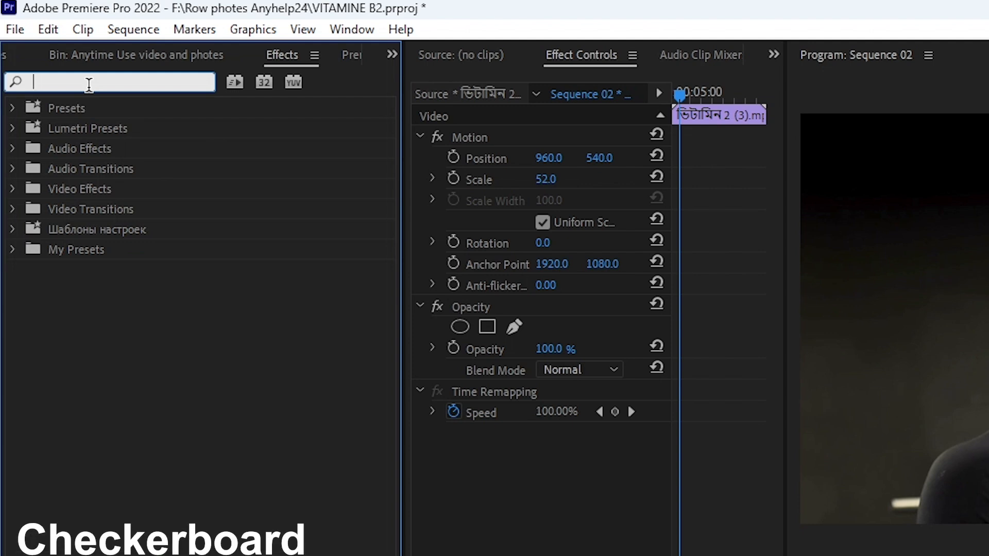
pyautogui.write('c')
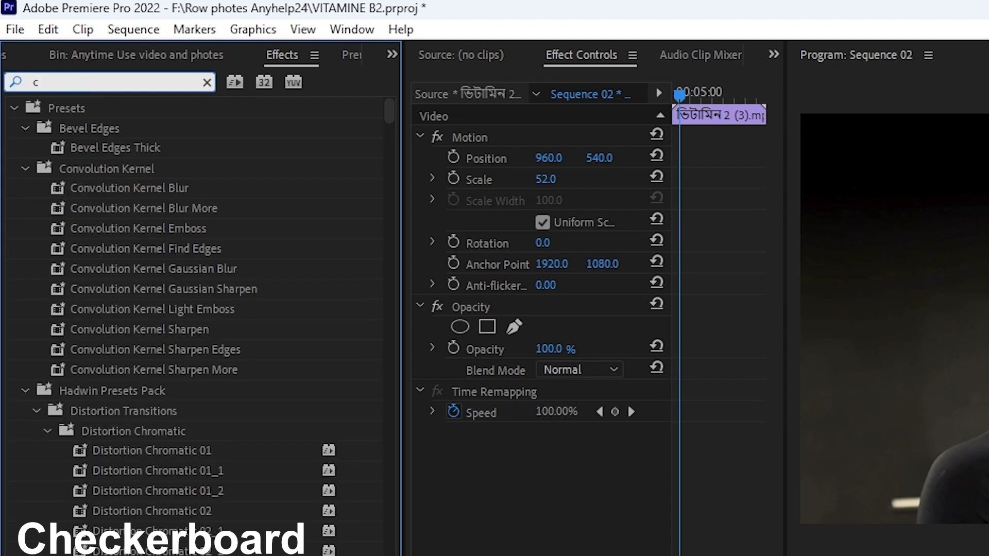
pyautogui.write('he')
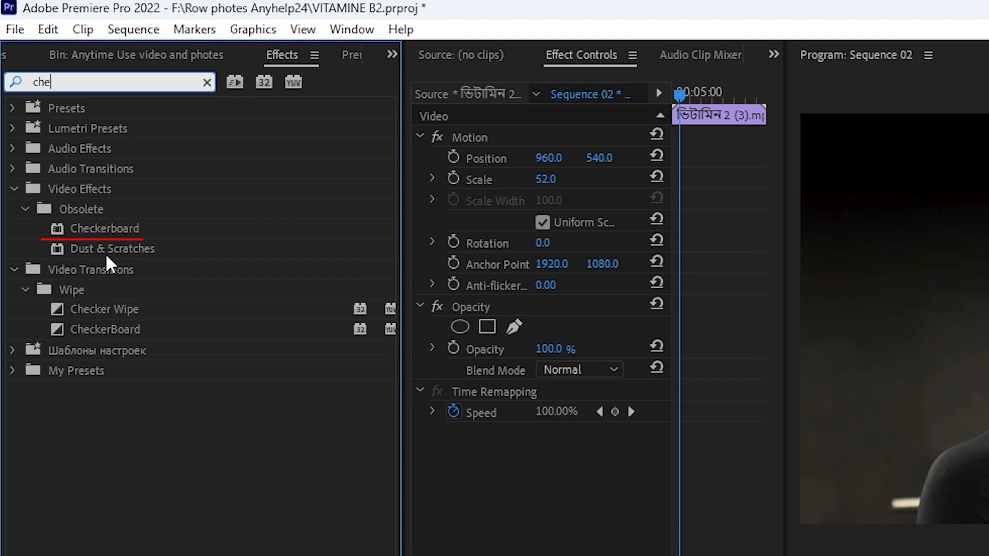
pyautogui.click(74, 223)
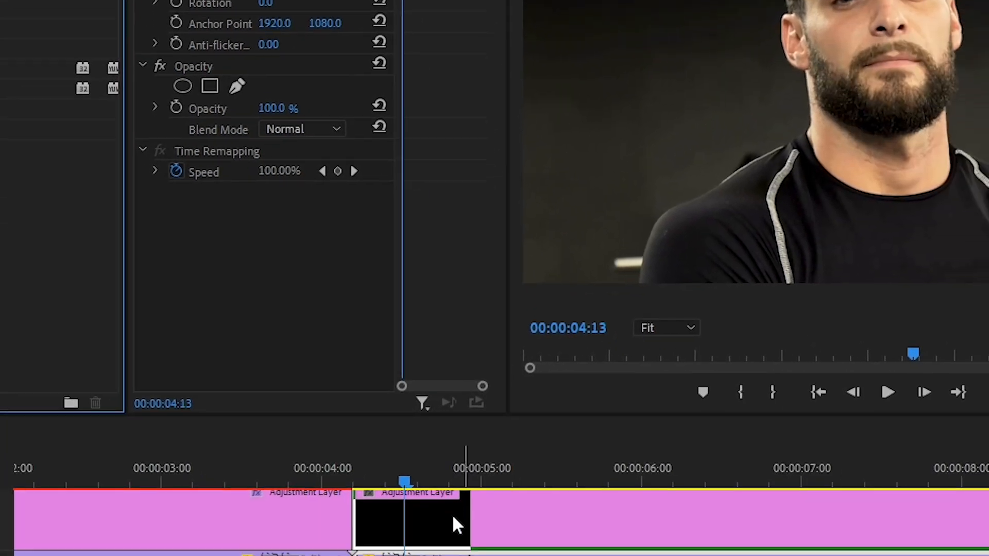
pyautogui.moveTo(452, 514); pyautogui.dragTo(455, 521)
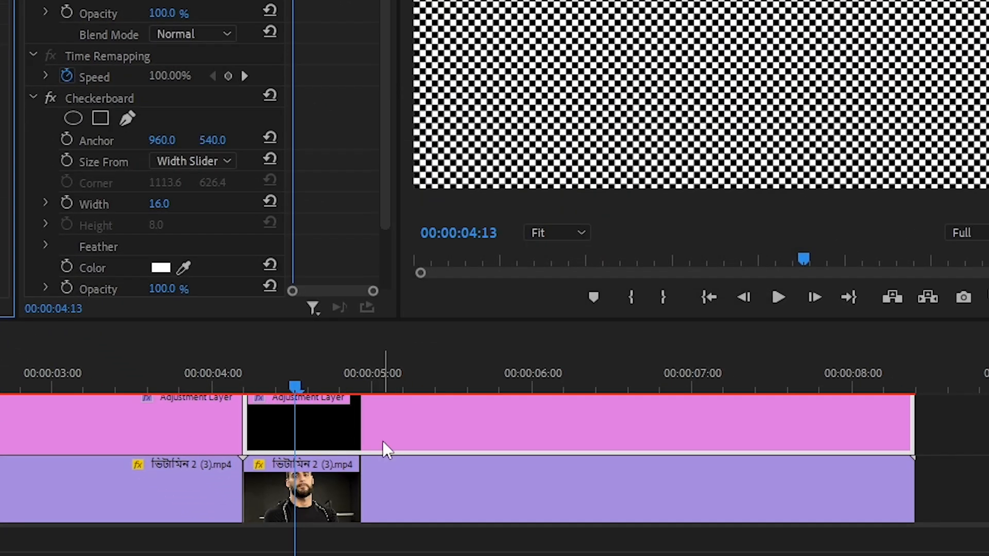
# Size the Checkerboard from Width & Height Sliders, with width 5 and height 5
pyautogui.scroll(-3, 206, 226)
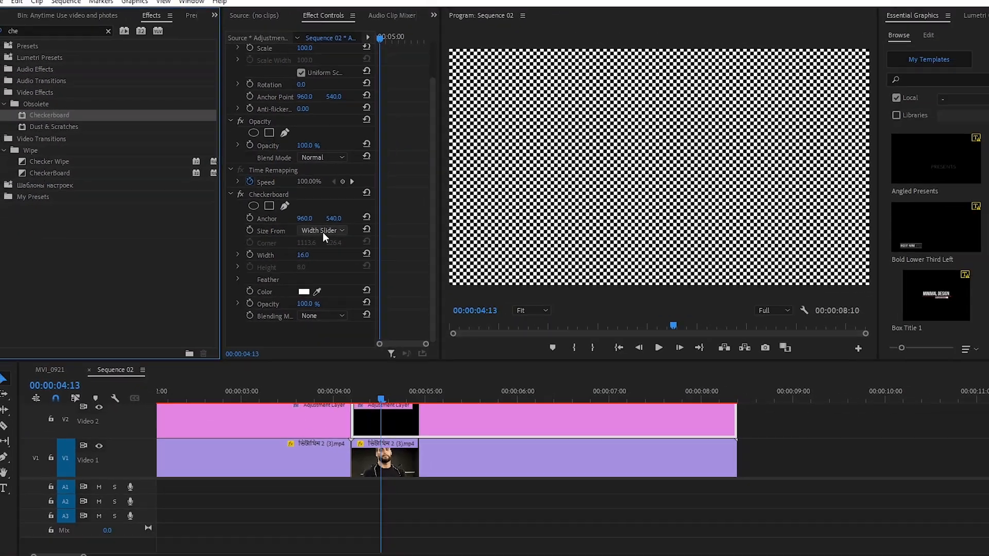
pyautogui.click(322, 232)
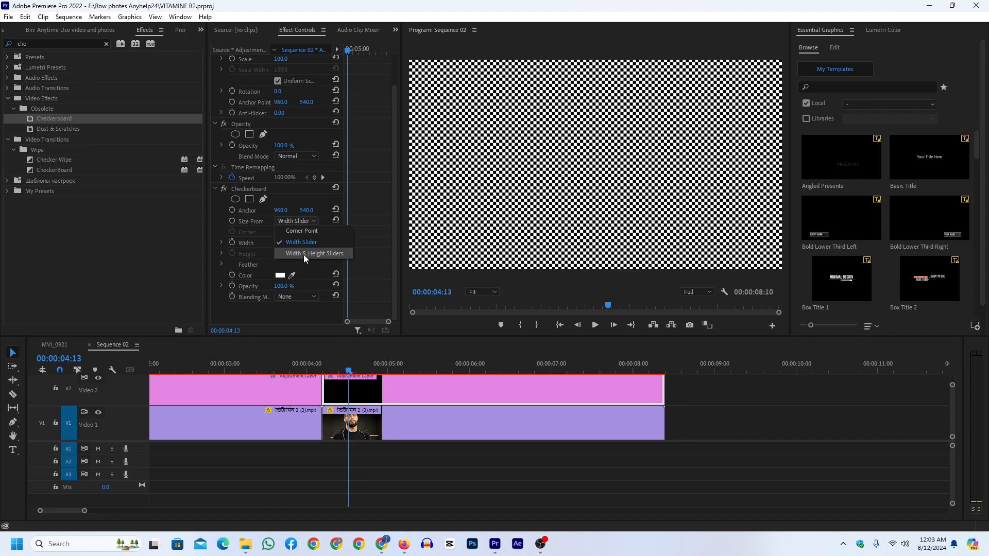
pyautogui.click(301, 254)
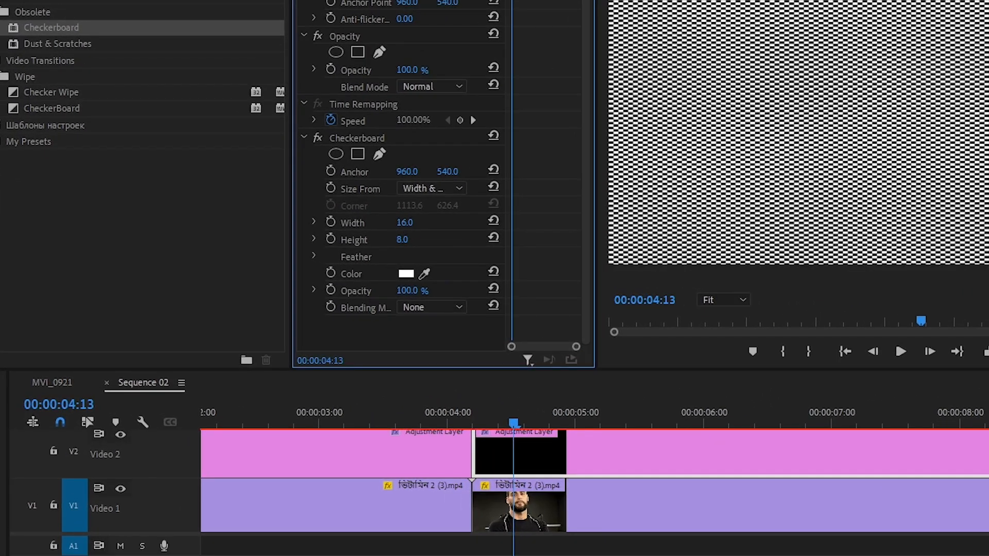
pyautogui.click(407, 222)
pyautogui.write('5')
pyautogui.click(412, 238)
pyautogui.write('5')
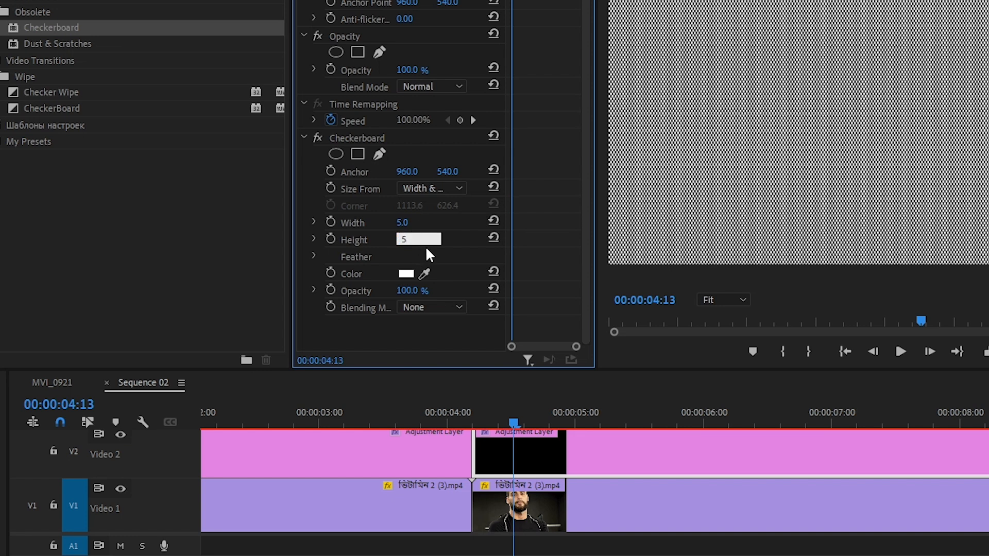
pyautogui.press('Return')
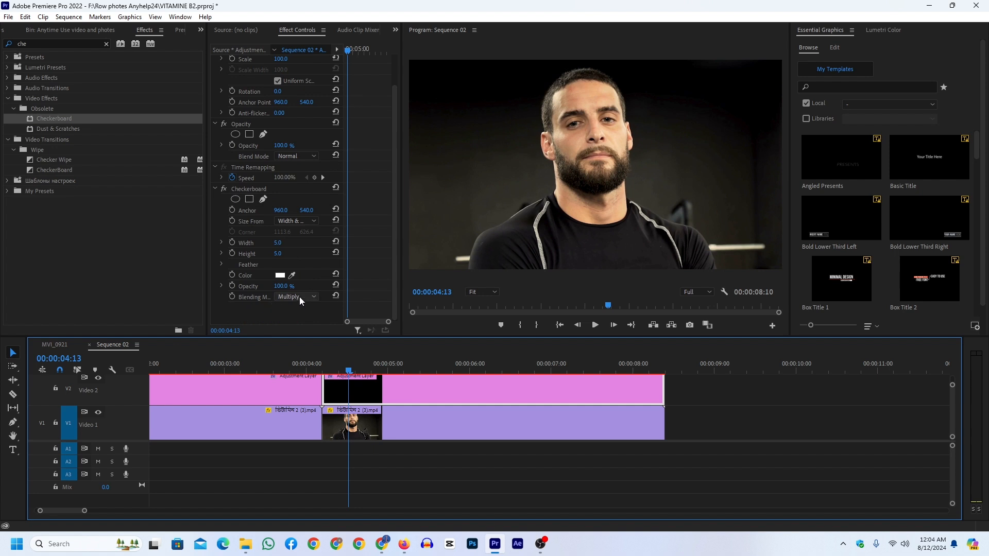
# Set the Checkerboard blending mode to Overlay and save the project
pyautogui.click(298, 297)
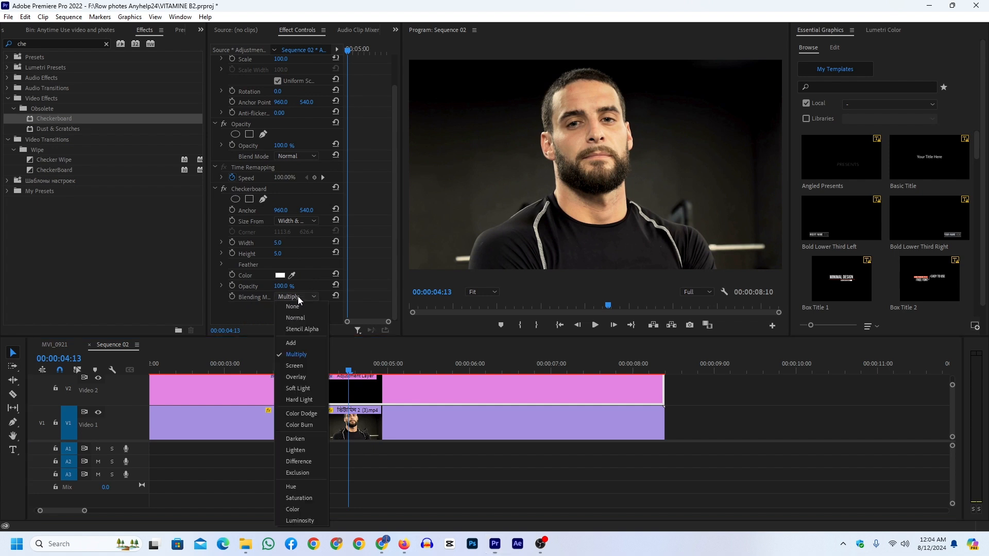
pyautogui.click(295, 377)
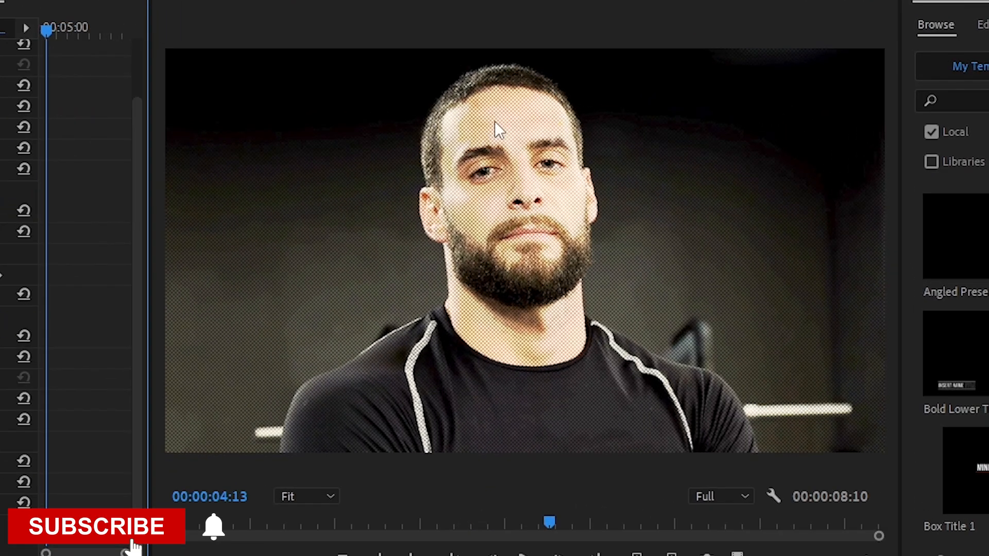
pyautogui.hotkey('ctrl', 's')
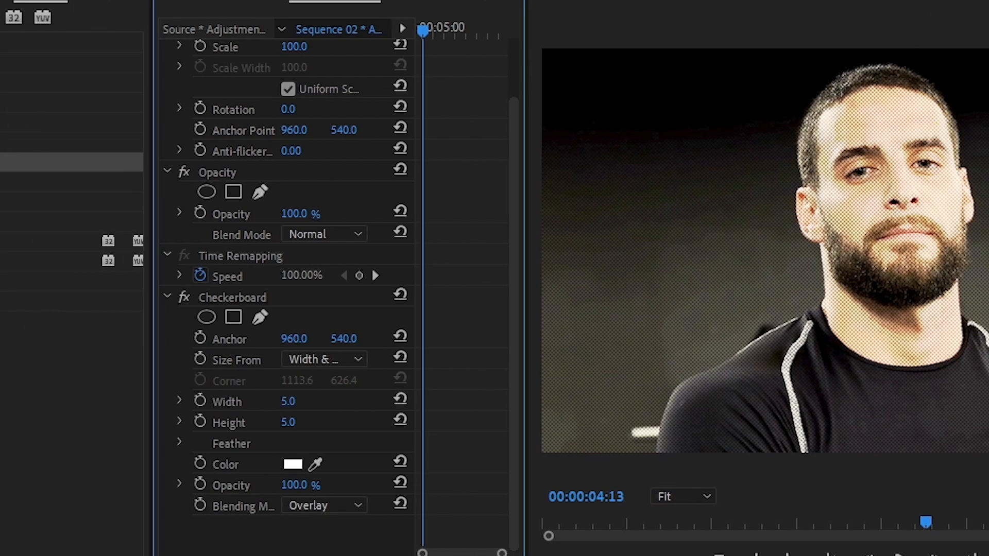
# Try lower opacity values for the Checkerboard effect and set its opacity to 85%
pyautogui.moveTo(240, 490); pyautogui.dragTo(200, 490)
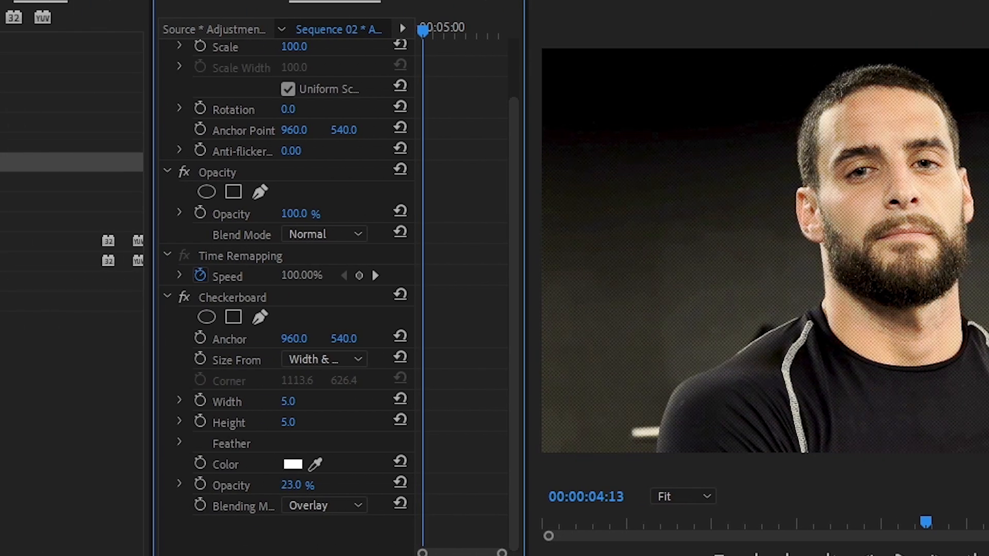
pyautogui.click(317, 507)
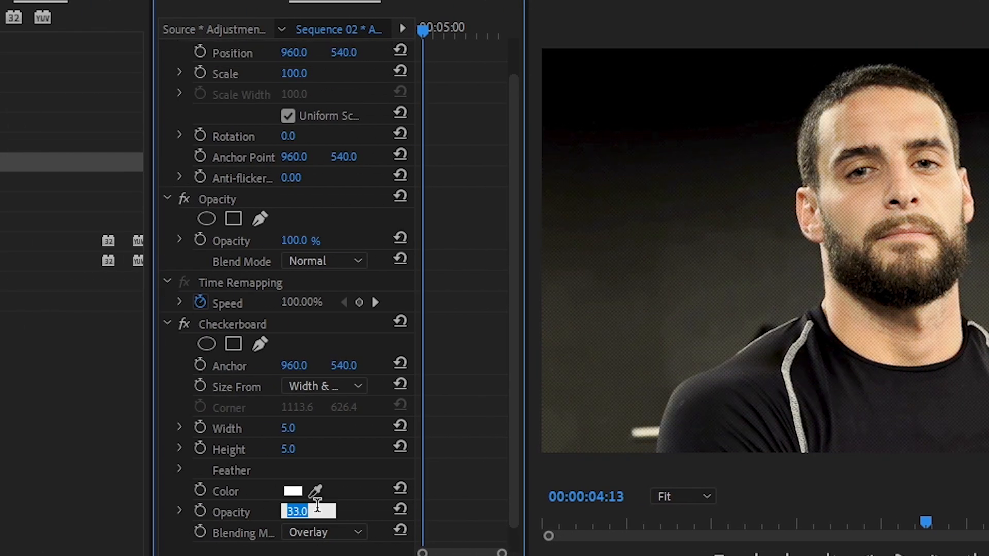
pyautogui.write('85')
pyautogui.press('Return')
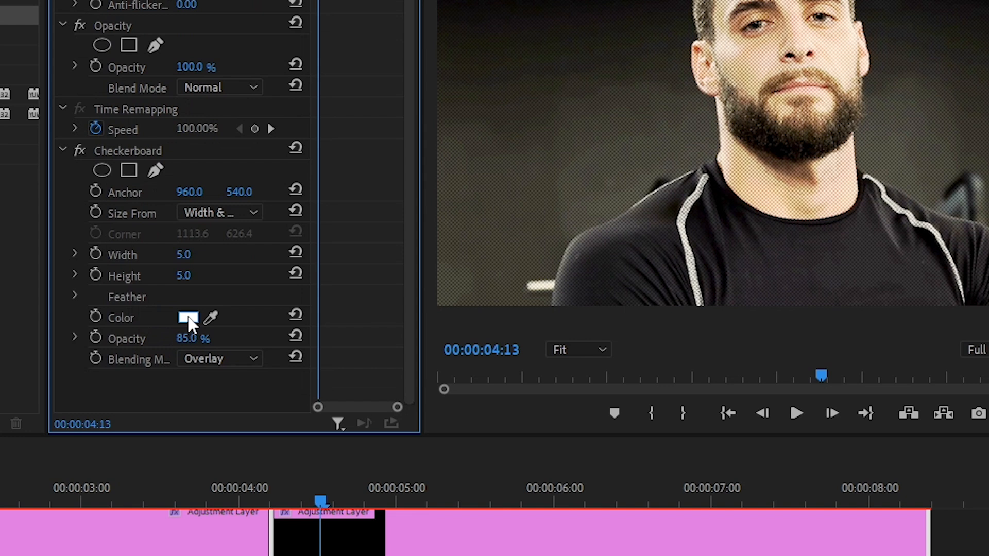
# Try a dark red and a lighter red, about #9E4545, as the Checkerboard color
pyautogui.click(188, 318)
pyautogui.moveTo(479, 295)
pyautogui.mouseDown()
pyautogui.moveTo(503, 325)
pyautogui.moveTo(508, 313)
pyautogui.mouseUp()
pyautogui.click(801, 174)
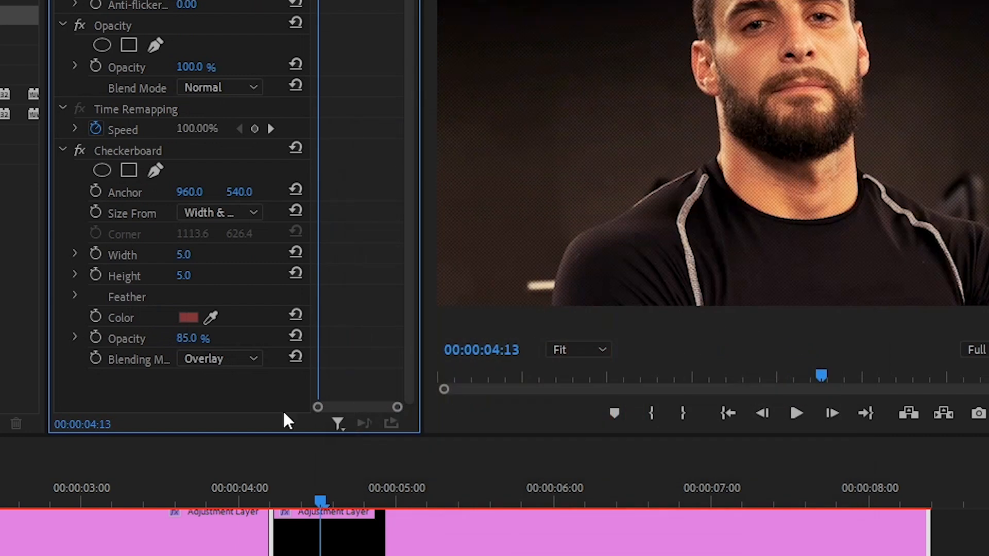
pyautogui.click(185, 317)
pyautogui.moveTo(509, 314)
pyautogui.mouseDown()
pyautogui.moveTo(495, 340)
pyautogui.moveTo(504, 336)
pyautogui.mouseUp()
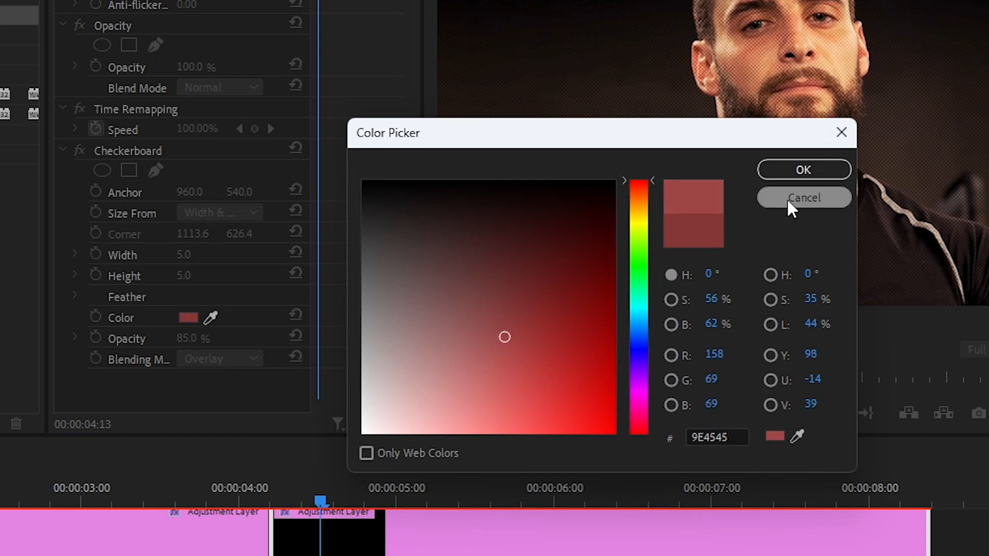
pyautogui.click(786, 177)
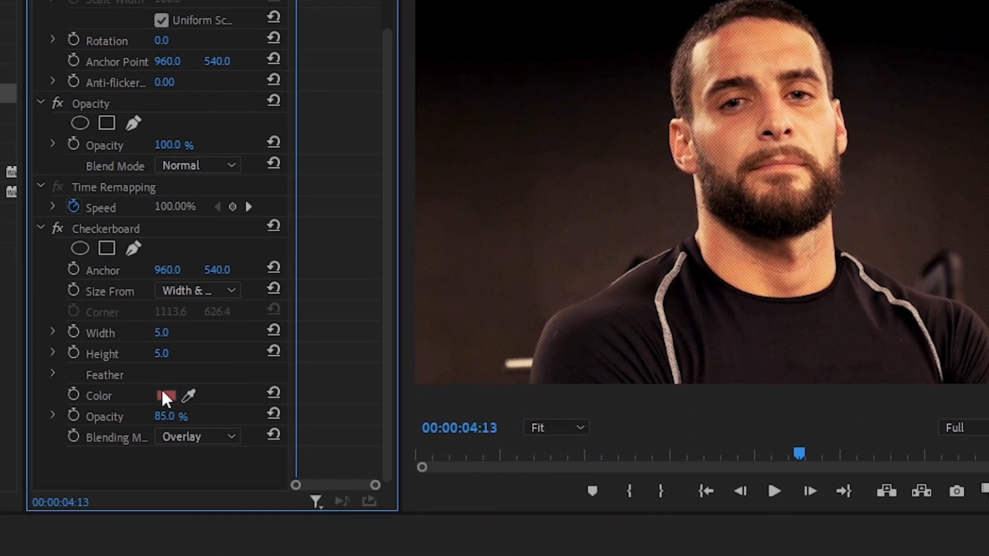
# Set the Checkerboard color to a dark red, about #762D2D
pyautogui.moveTo(189, 395); pyautogui.dragTo(179, 395)
pyautogui.click(168, 394)
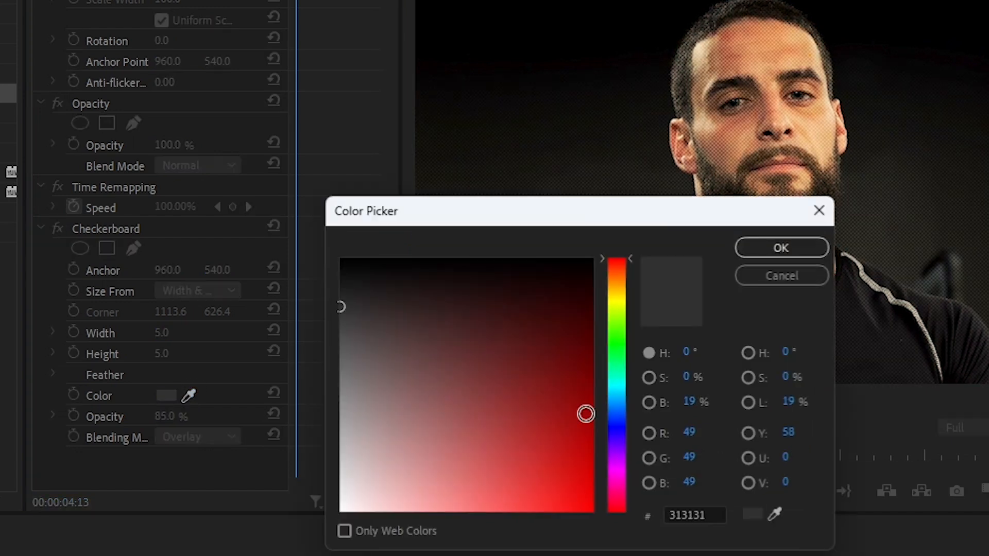
pyautogui.moveTo(499, 354)
pyautogui.mouseDown()
pyautogui.moveTo(502, 376)
pyautogui.moveTo(504, 366)
pyautogui.mouseUp()
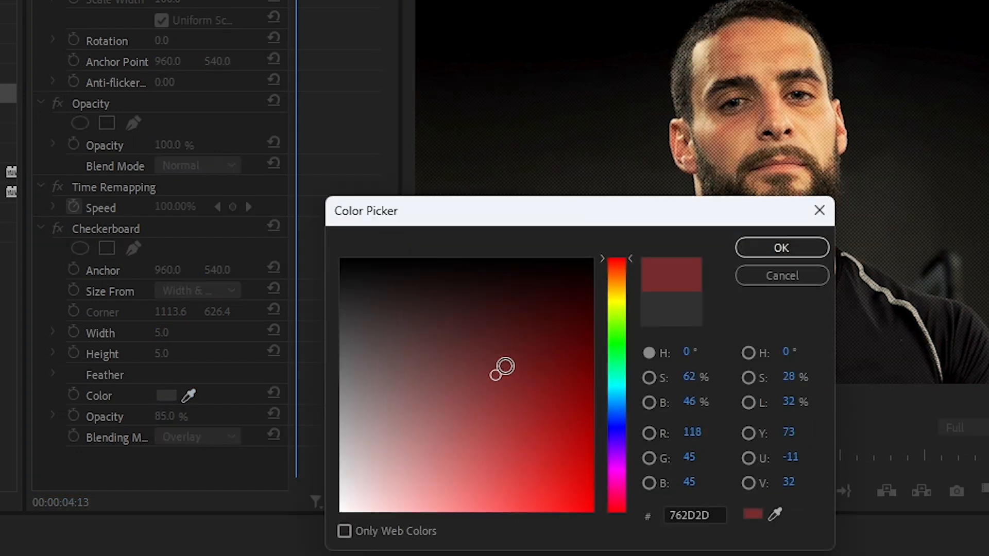
pyautogui.click(781, 247)
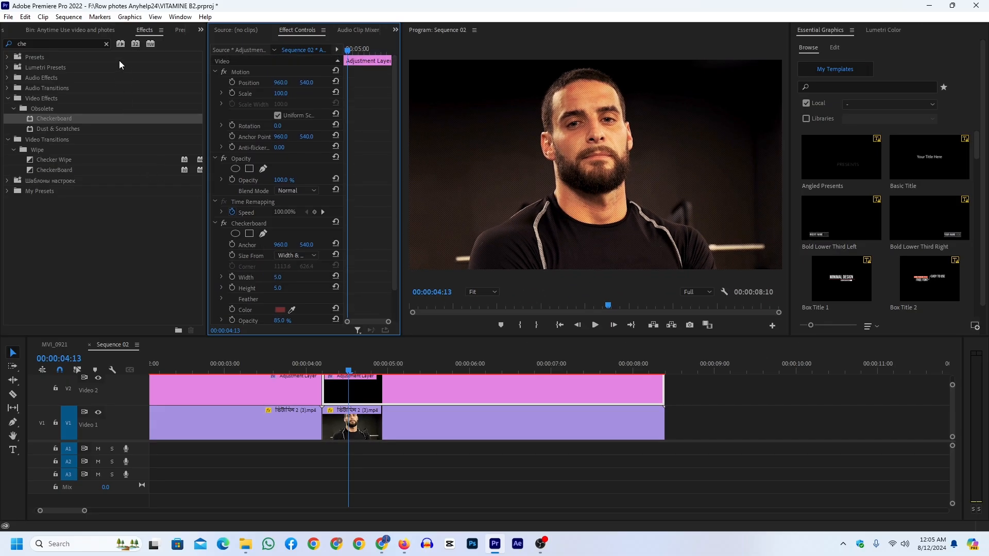
# Search the effects for "unsharp", apply Unsharp Mask to the adjustment layer with the Checkerboard effect, and save the project
pyautogui.click(106, 44)
pyautogui.click(69, 41)
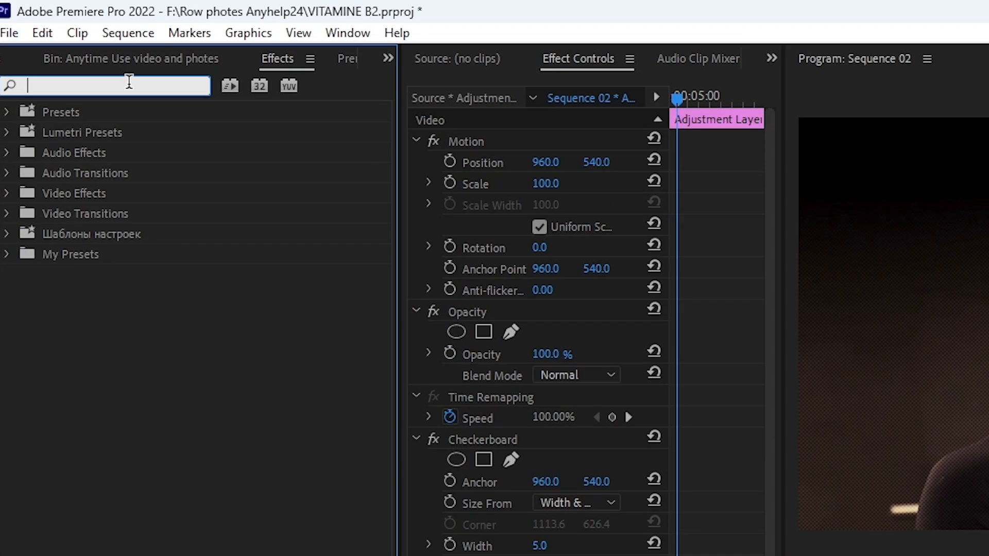
pyautogui.write('unsharp')
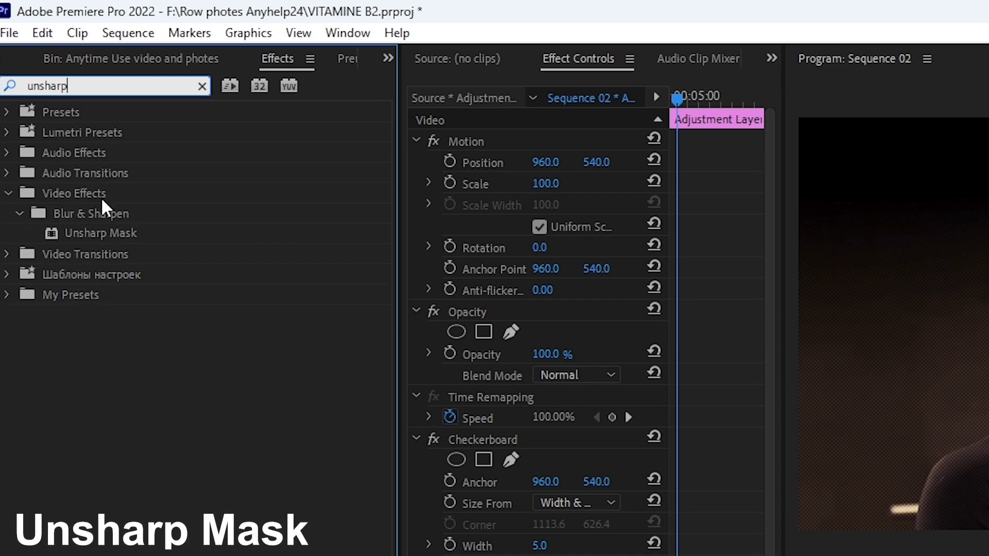
pyautogui.moveTo(98, 234); pyautogui.dragTo(482, 470)
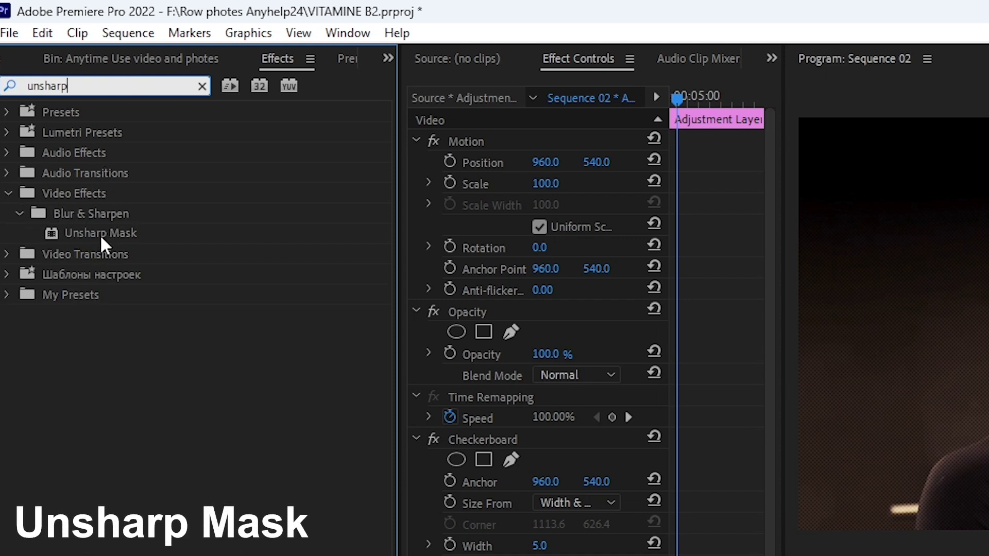
pyautogui.moveTo(287, 289); pyautogui.dragTo(330, 368)
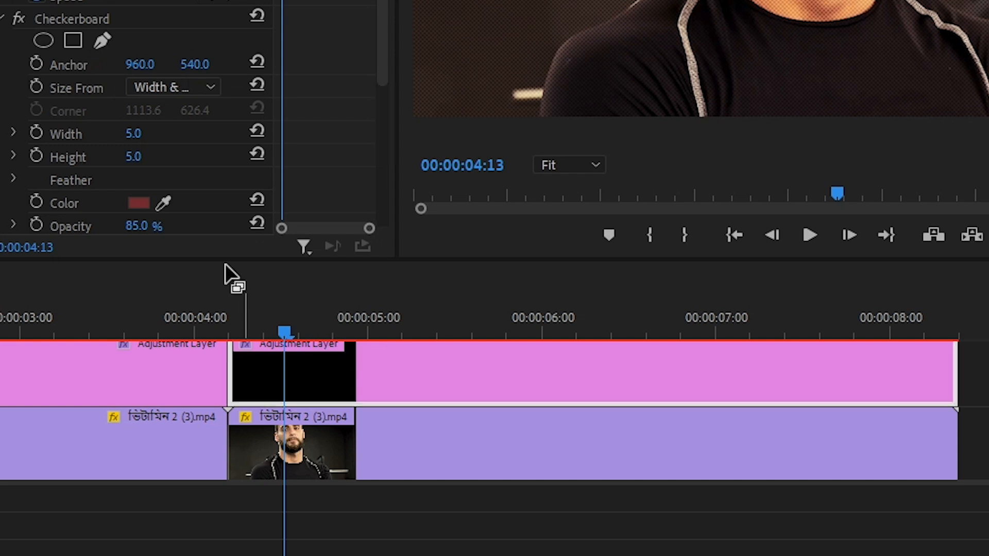
pyautogui.hotkey('ctrl', 's')
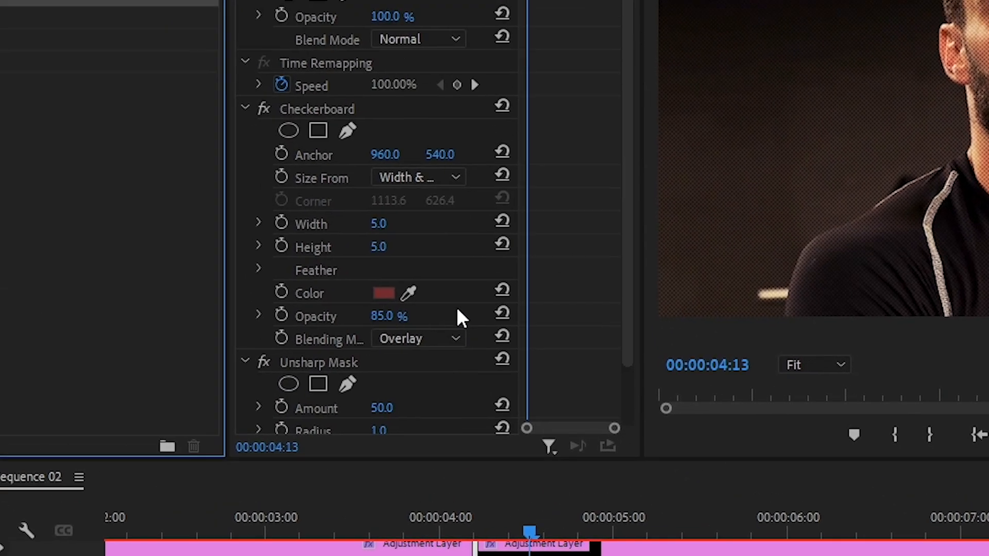
# Set the Unsharp Mask amount to 90, and try a radius of 0.1 before resetting the radius to its default
pyautogui.scroll(-3, 456, 307)
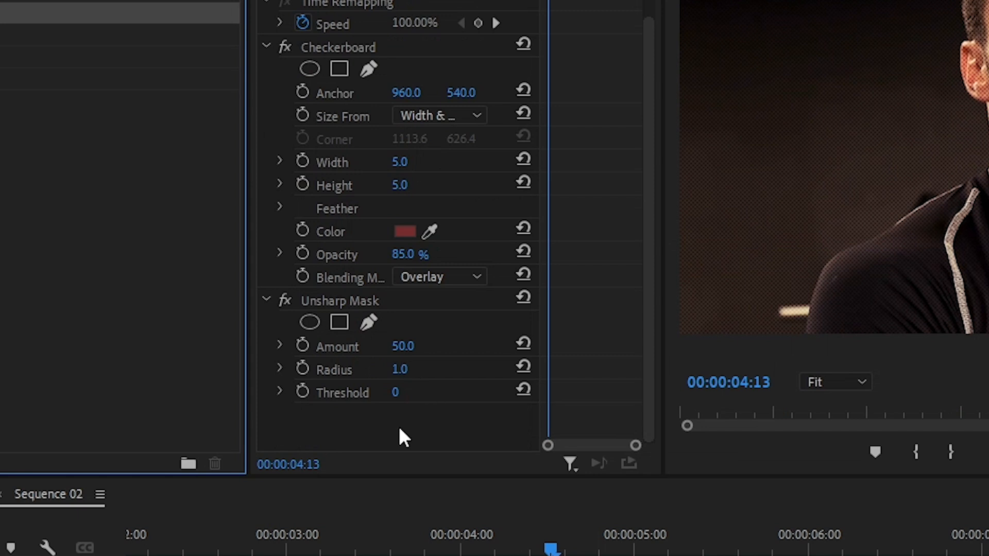
pyautogui.click(422, 344)
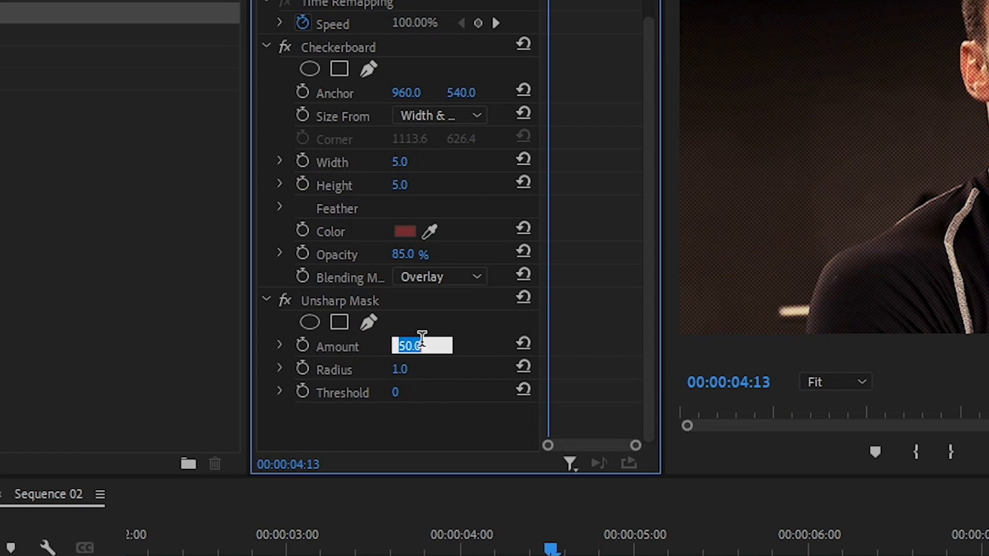
pyautogui.write('8')
pyautogui.press('BackSpace')
pyautogui.press('BackSpace')
pyautogui.write('90')
pyautogui.press('Return')
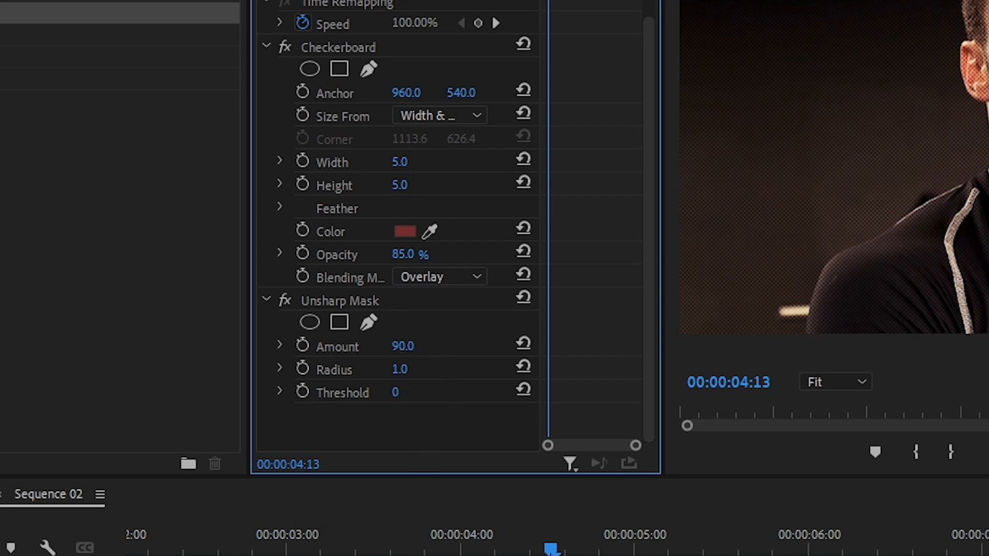
pyautogui.moveTo(395, 392); pyautogui.dragTo(397, 369)
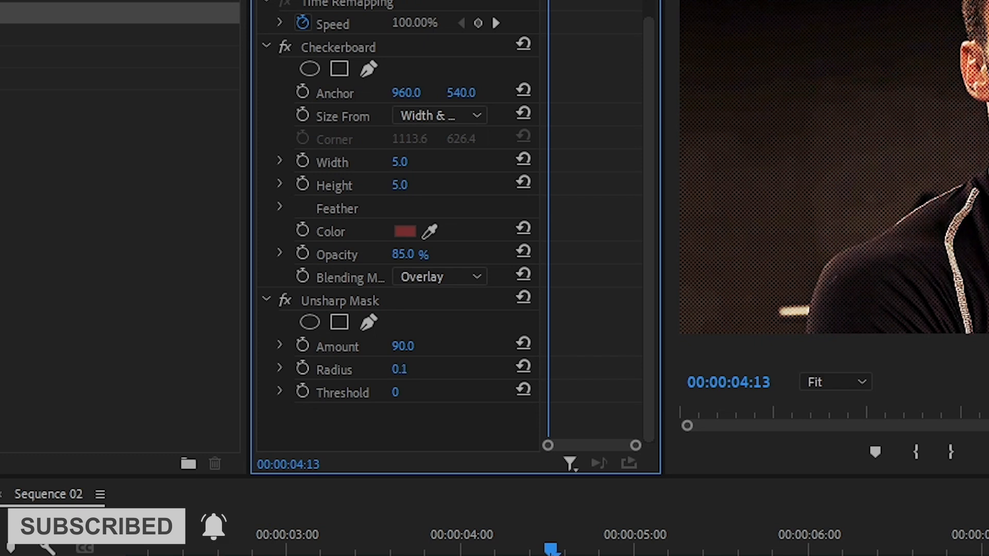
pyautogui.click(523, 367)
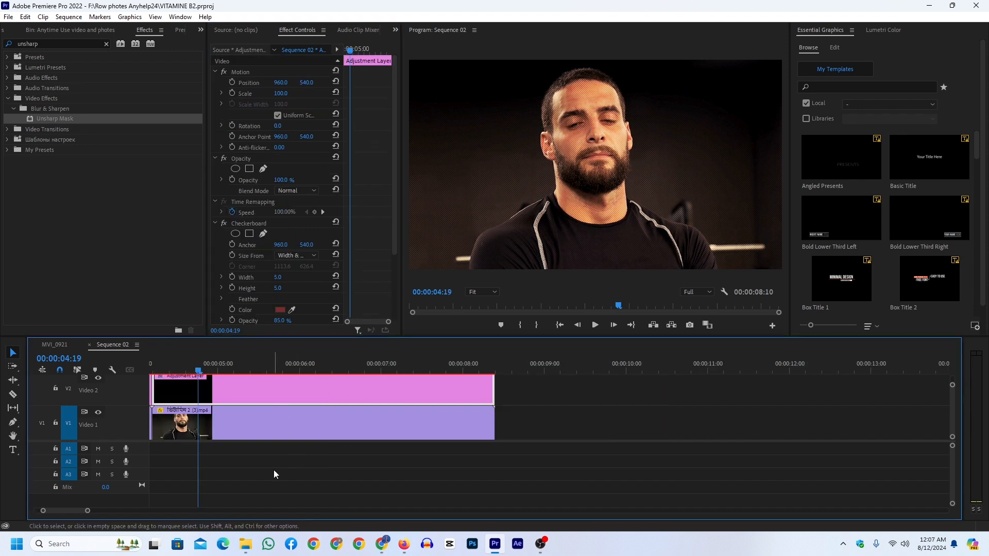
# Examine the checkerboard pattern on the man's face in the program preview at 150% zoom and return the preview to Fit
pyautogui.click(274, 470)
pyautogui.click(249, 388)
pyautogui.scroll(-2, 260, 274)
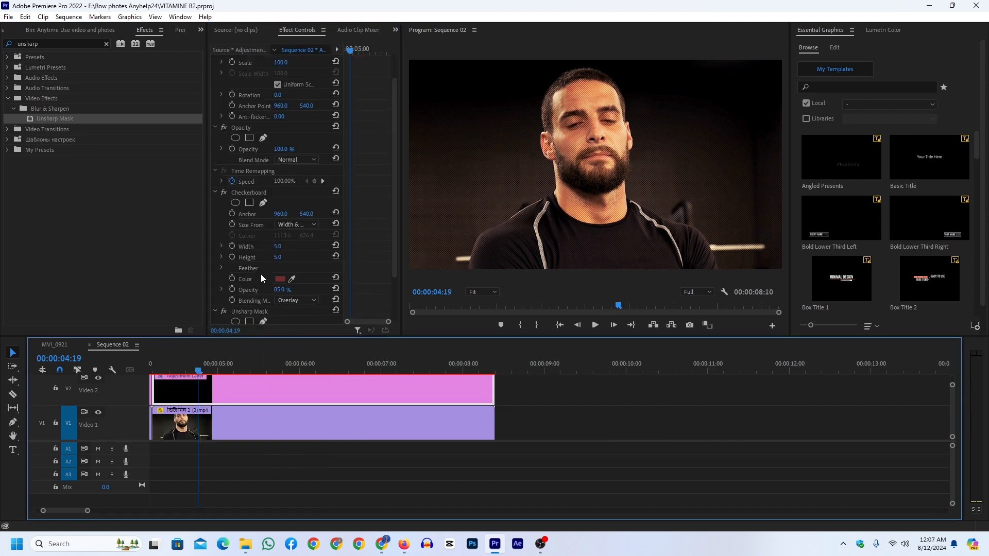
pyautogui.click(479, 292)
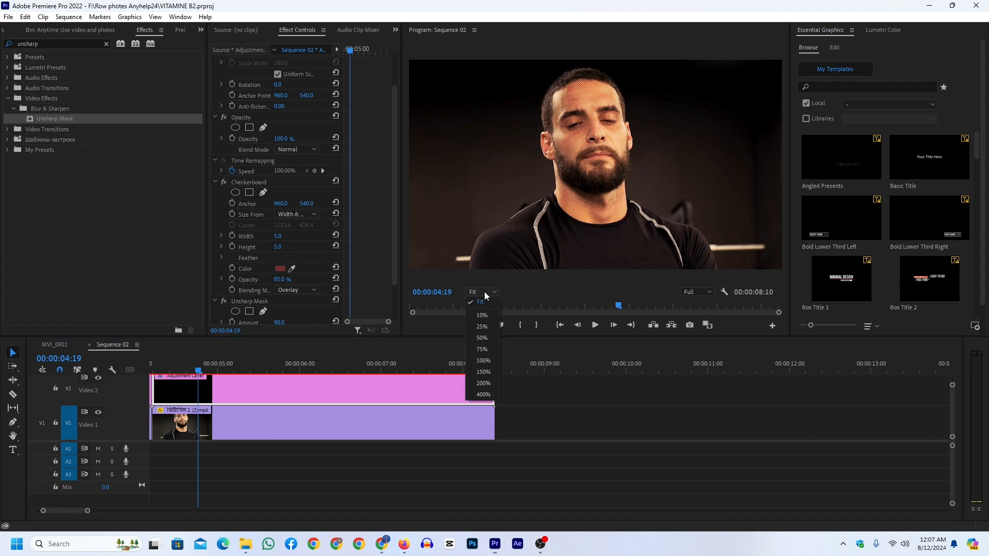
pyautogui.click(476, 371)
pyautogui.moveTo(879, 286); pyautogui.dragTo(876, 221)
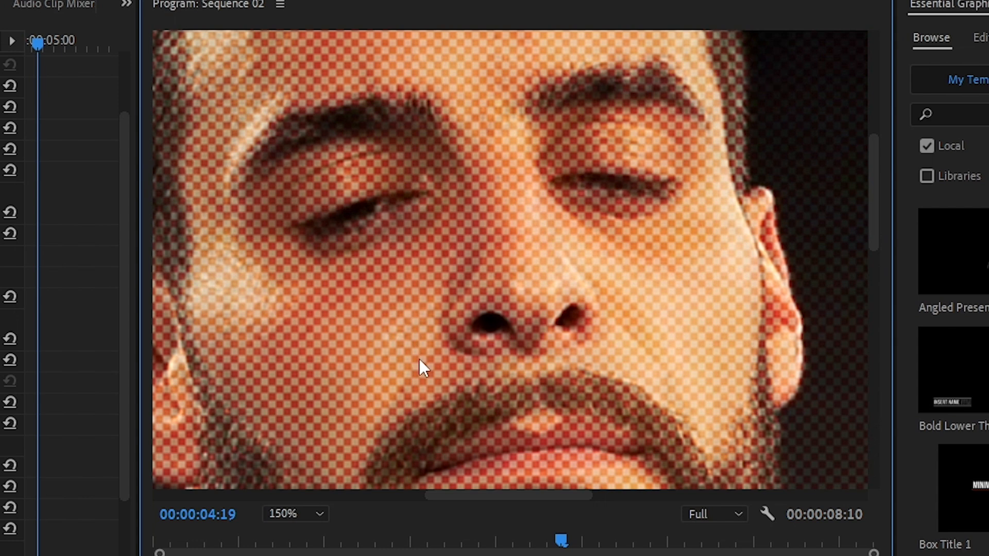
pyautogui.moveTo(875, 232); pyautogui.dragTo(871, 320)
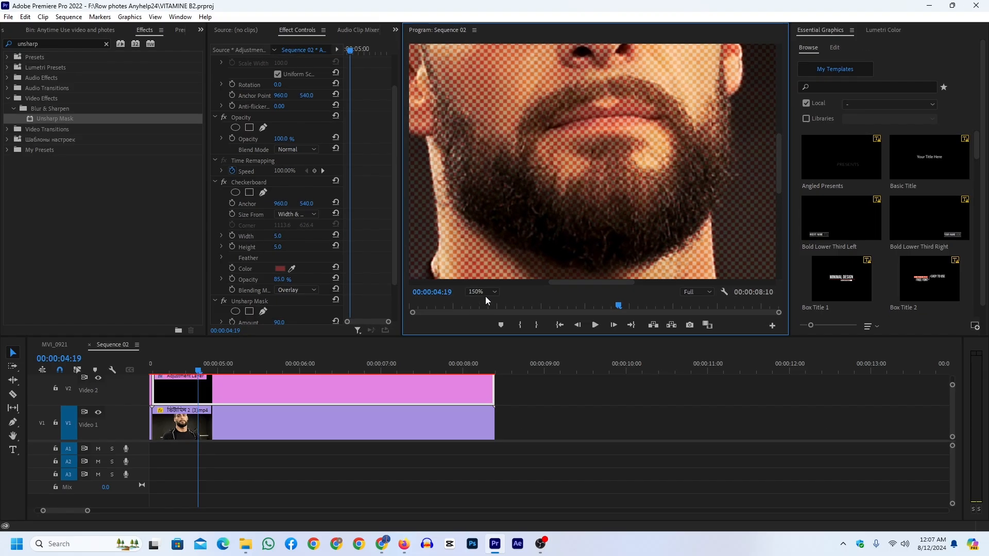
pyautogui.click(486, 292)
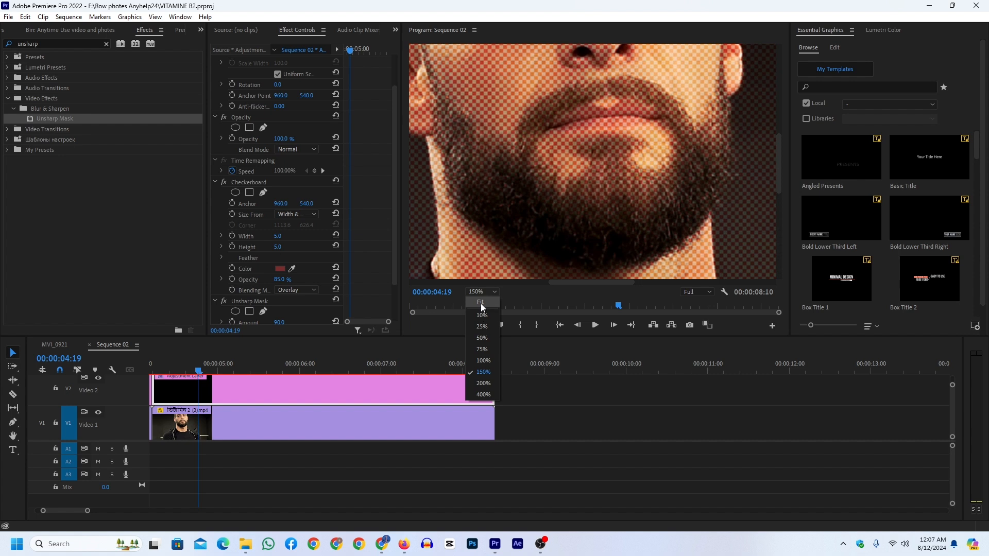
pyautogui.click(480, 306)
pyautogui.scroll(4, 295, 450)
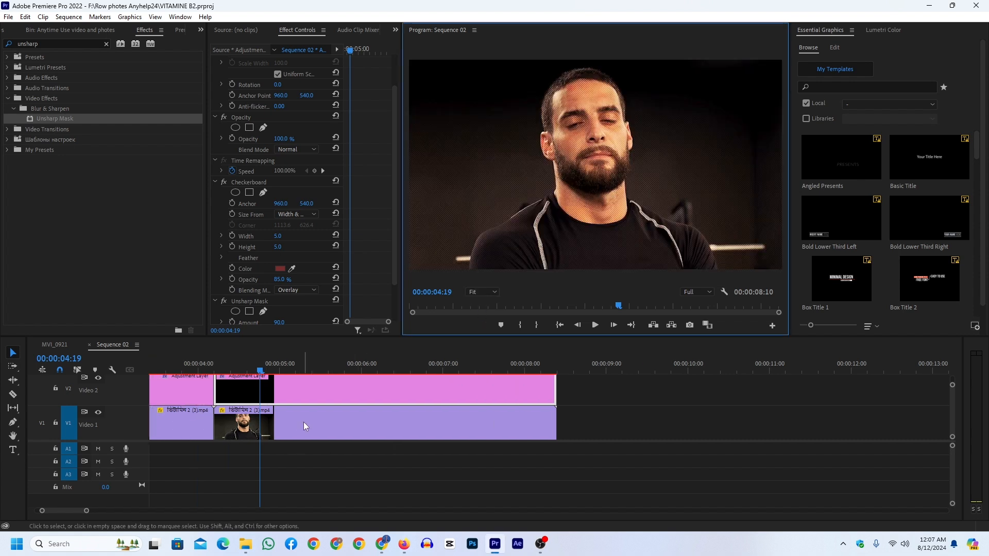
pyautogui.scroll(-1, 304, 421)
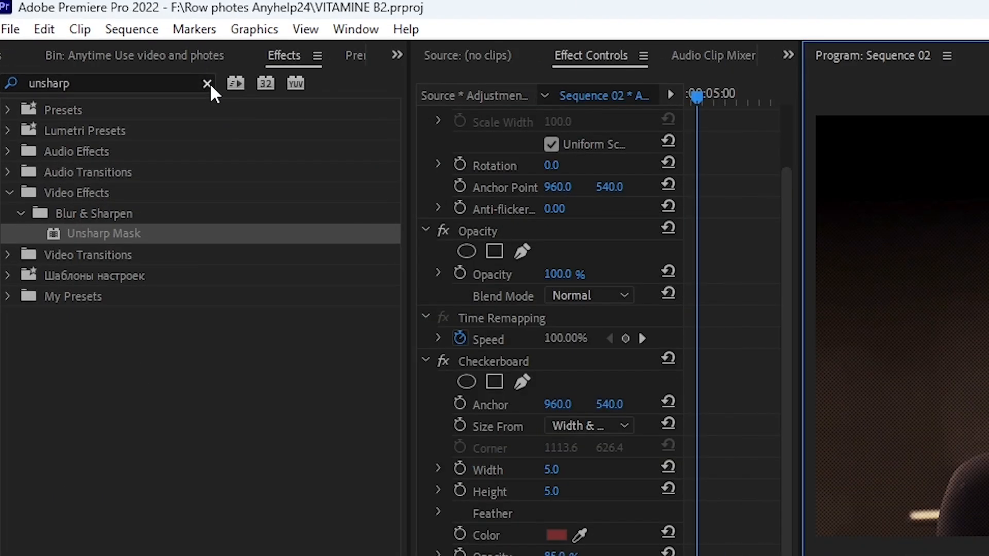
# Search the effects for "tint" and apply the Tint video effect to the same adjustment layer
pyautogui.click(208, 83)
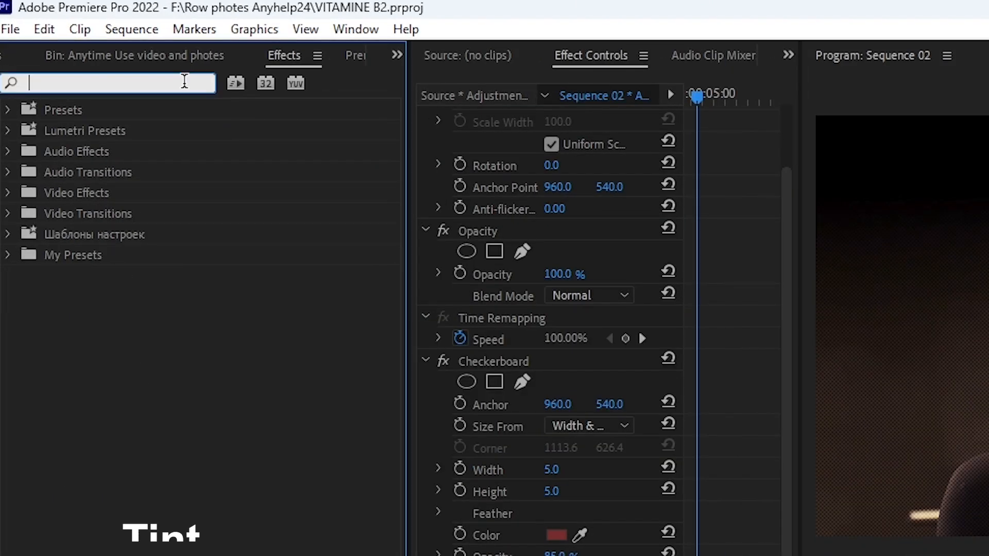
pyautogui.write('tint')
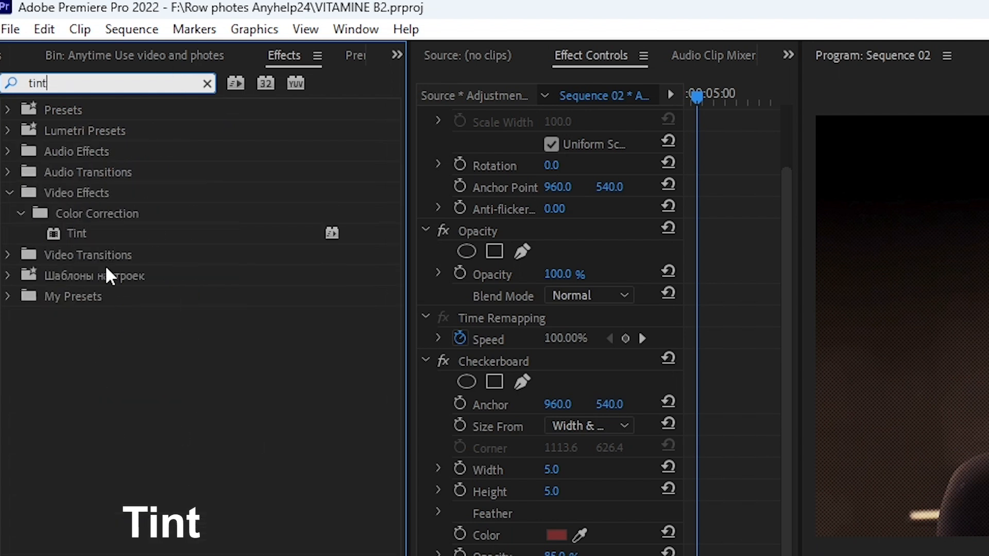
pyautogui.click(74, 235)
pyautogui.moveTo(77, 234); pyautogui.dragTo(453, 464)
pyautogui.scroll(-3, 409, 103)
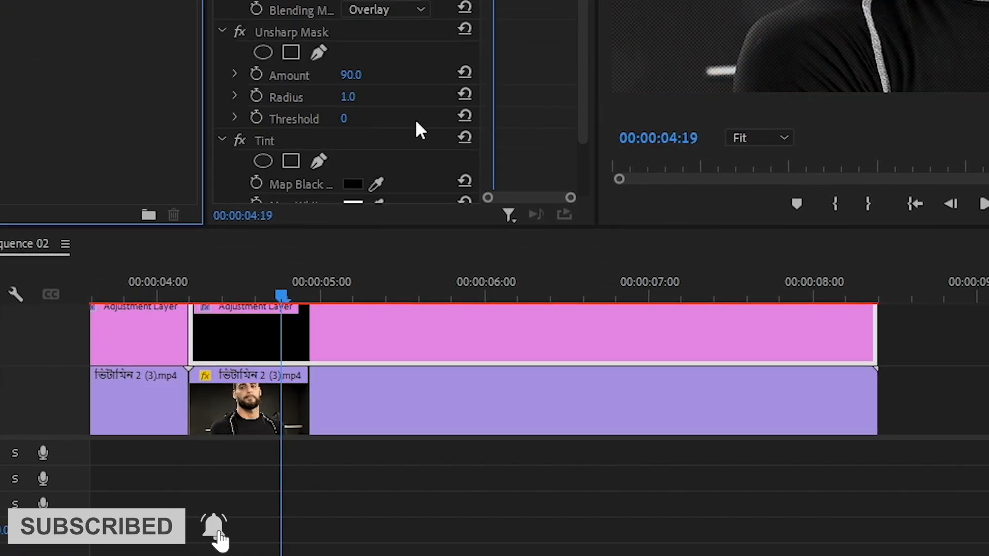
# Set the Tint effect's Map Black color to a medium red and lower its amount to 22%
pyautogui.scroll(-3, 416, 122)
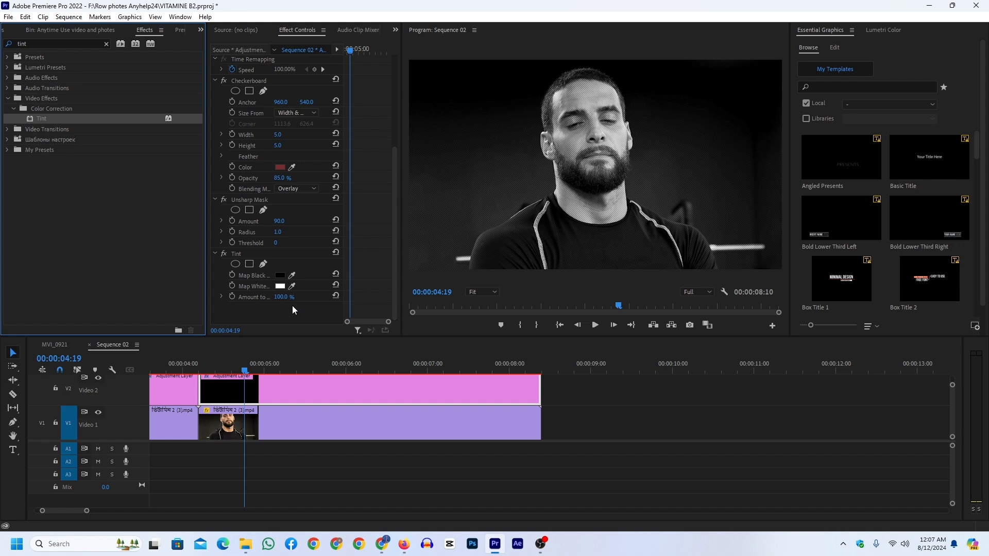
pyautogui.click(280, 278)
pyautogui.moveTo(443, 277); pyautogui.dragTo(453, 287)
pyautogui.click(598, 199)
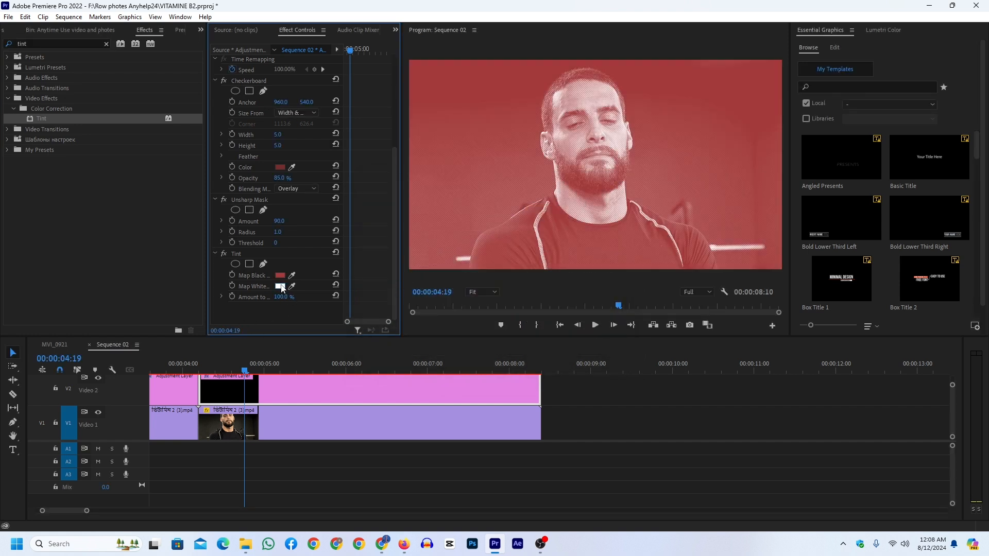
pyautogui.moveTo(282, 298); pyautogui.dragTo(270, 297)
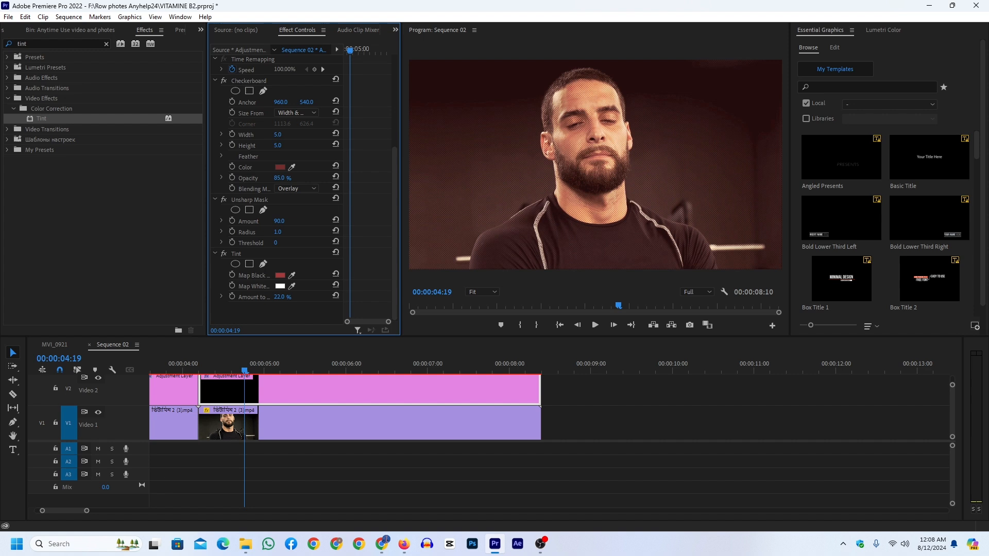
# Set the Tint effect's Map White color to a medium red and its amount to 9%
pyautogui.click(281, 286)
pyautogui.click(456, 287)
pyautogui.click(598, 199)
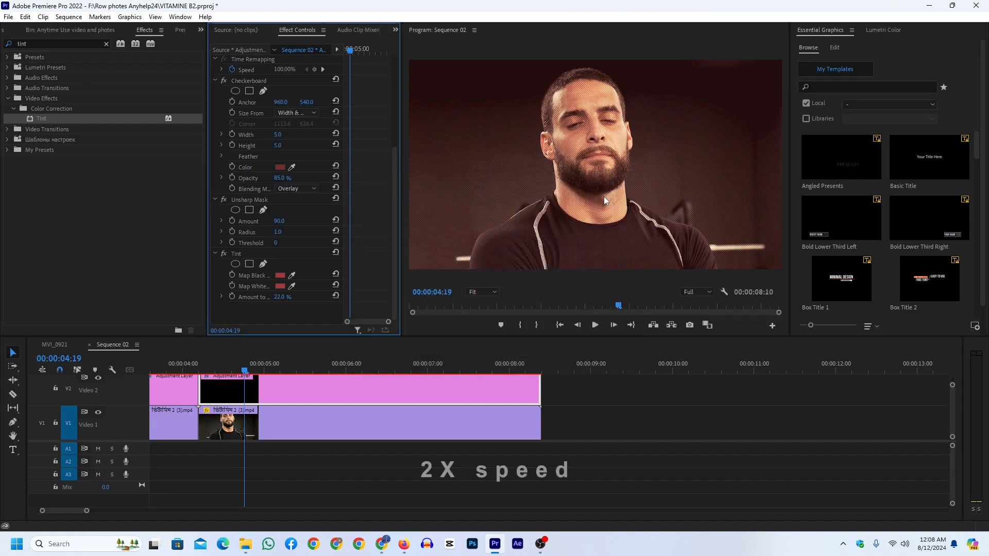
pyautogui.moveTo(278, 297); pyautogui.dragTo(276, 297)
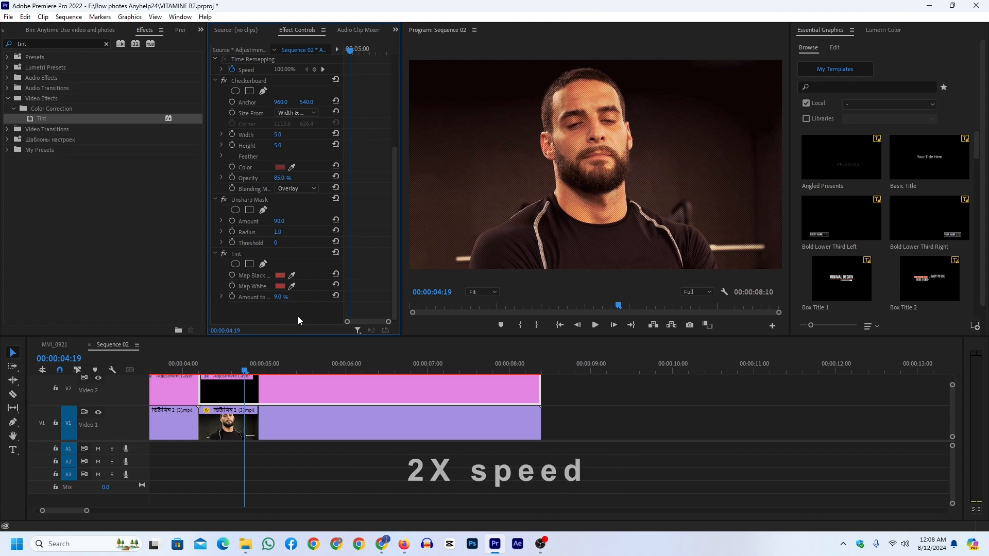
# Compare the effect settings of the earlier adjustment layer with those of the later one in the timeline
pyautogui.hscroll(-2, 345, 446)
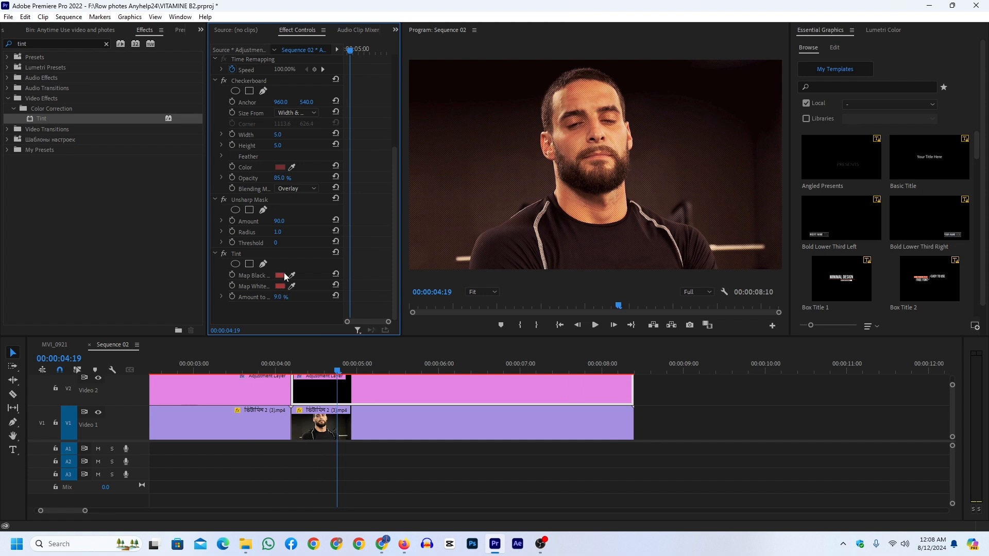
pyautogui.click(248, 388)
pyautogui.scroll(-2, 299, 280)
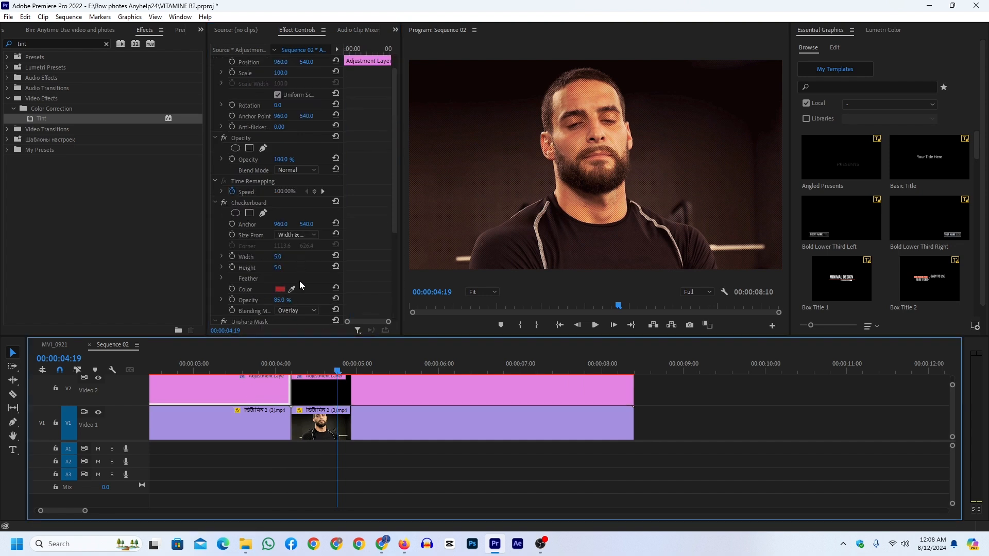
pyautogui.click(342, 381)
pyautogui.scroll(-3, 313, 278)
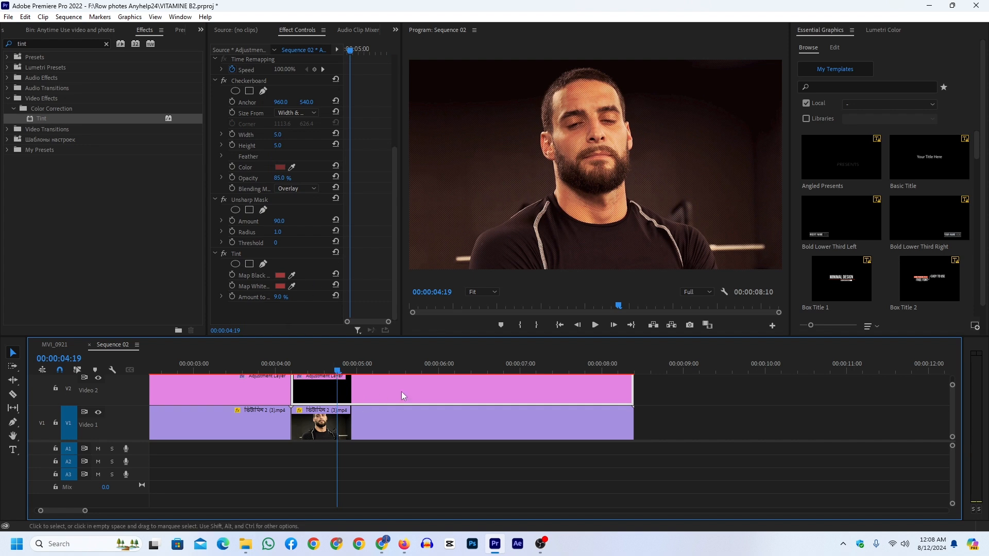
pyautogui.hscroll(2, 422, 393)
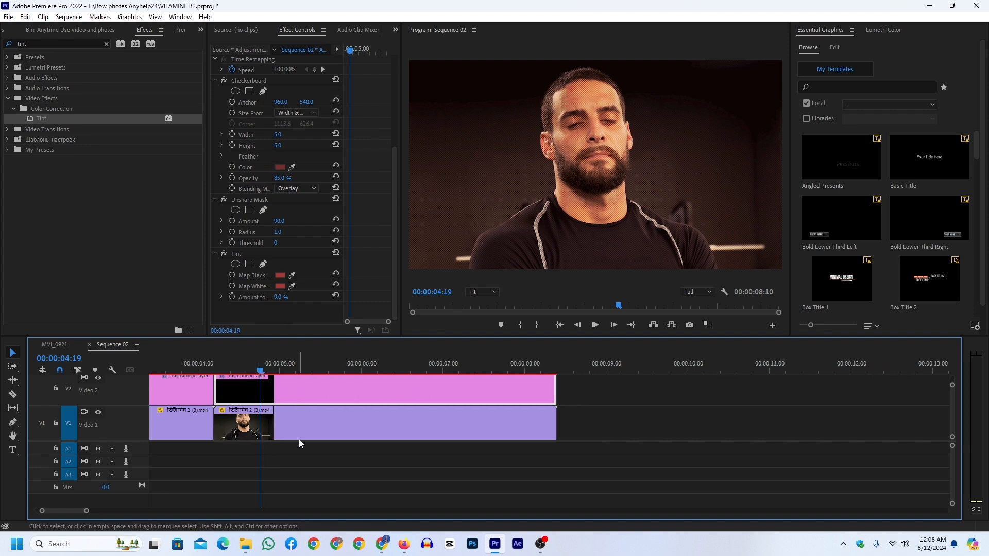
# Set the Tint effect's Map Black color to black (000000) on the later adjustment layer and save the project
pyautogui.click(253, 366)
pyautogui.moveTo(247, 369); pyautogui.dragTo(277, 368)
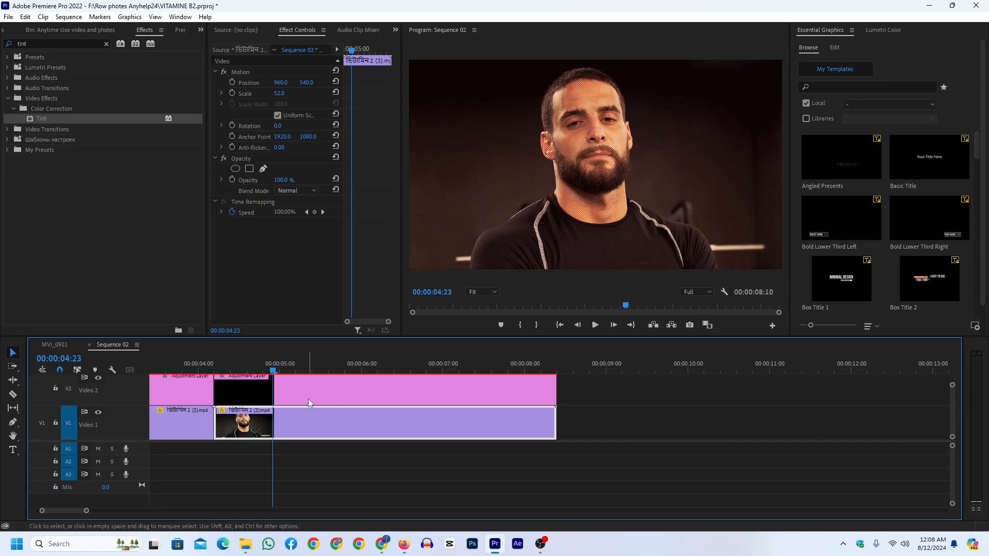
pyautogui.click(308, 398)
pyautogui.scroll(-6, 264, 305)
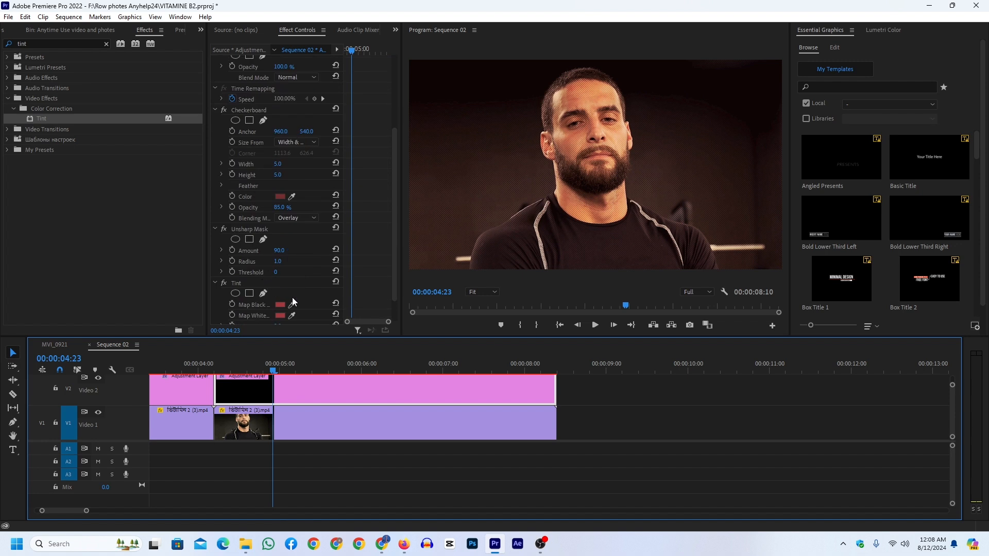
pyautogui.click(284, 277)
pyautogui.click(371, 204)
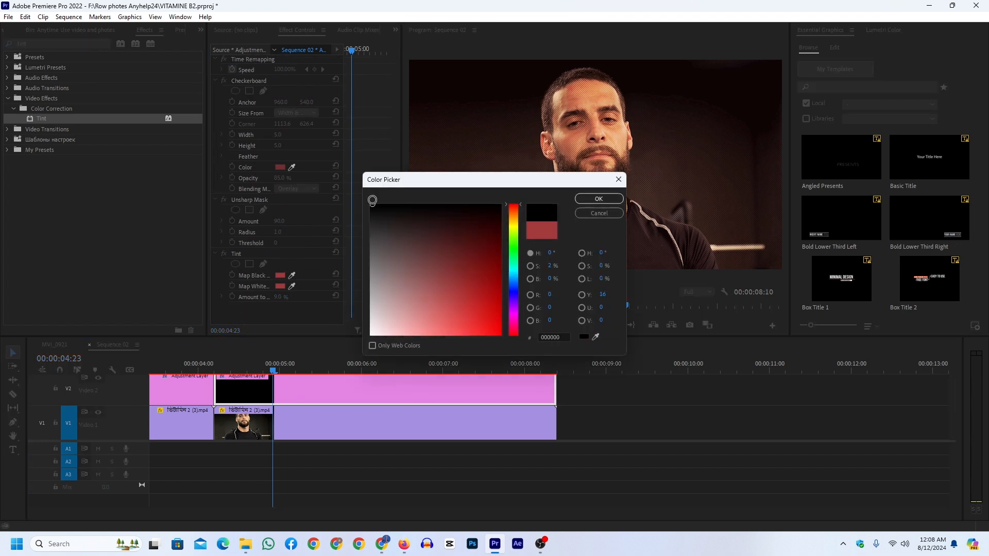
pyautogui.click(598, 198)
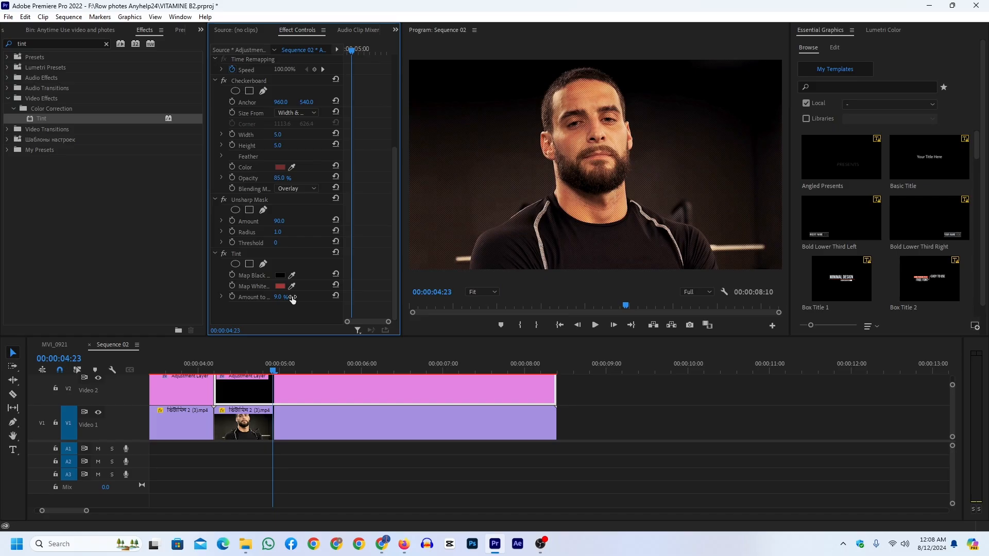
pyautogui.hotkey('ctrl', 's')
# Inspect the checkerboard pattern on the man's face at 150% preview zoom and set the Tint amount to 10%
pyautogui.click(486, 293)
pyautogui.click(488, 375)
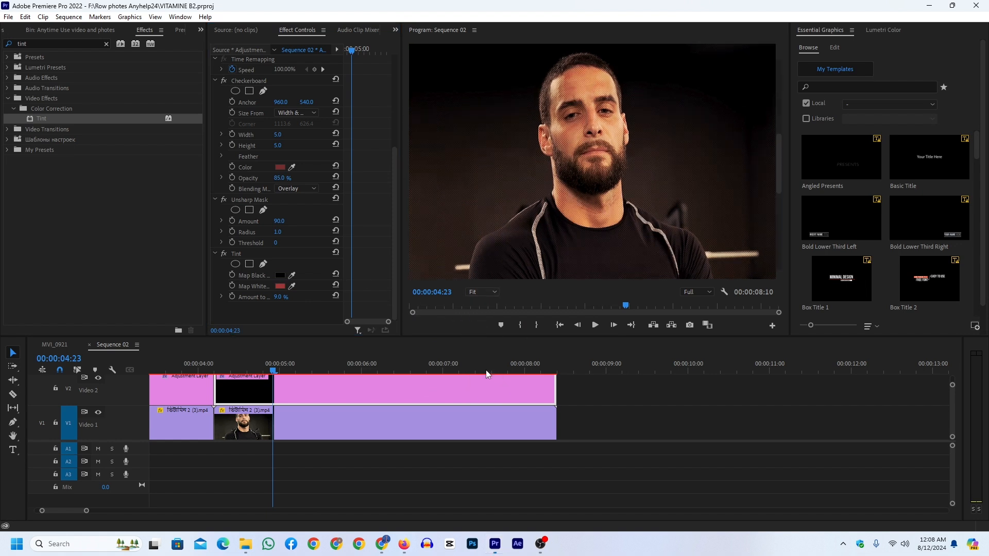
pyautogui.moveTo(779, 173); pyautogui.dragTo(783, 140)
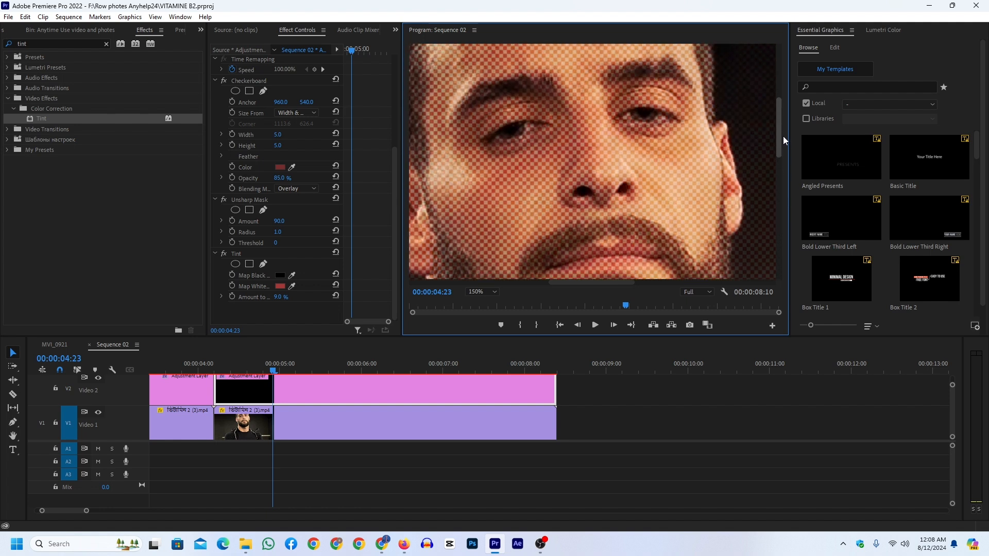
pyautogui.click(486, 292)
pyautogui.click(485, 302)
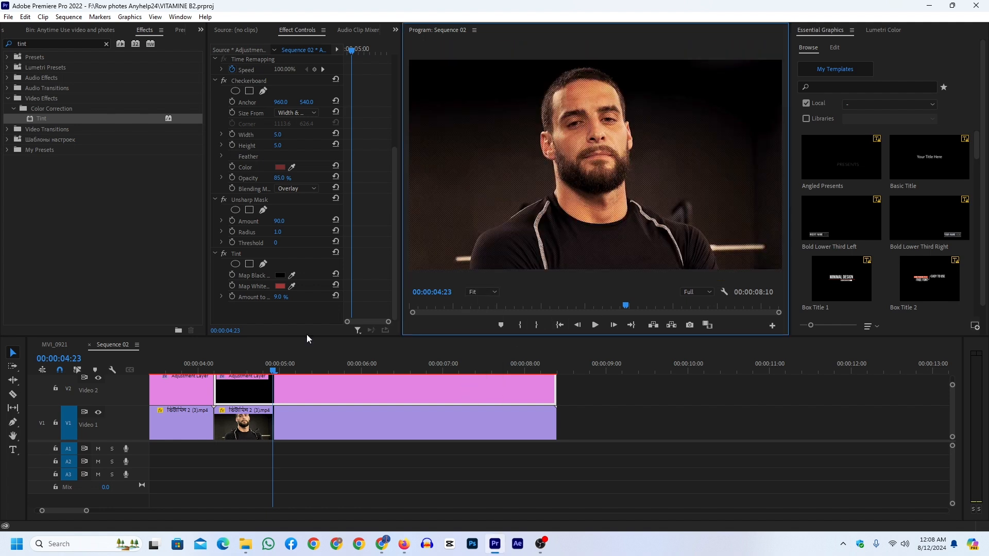
pyautogui.click(288, 305)
pyautogui.moveTo(282, 298)
pyautogui.mouseDown()
pyautogui.moveTo(298, 297)
pyautogui.moveTo(280, 298)
pyautogui.mouseUp()
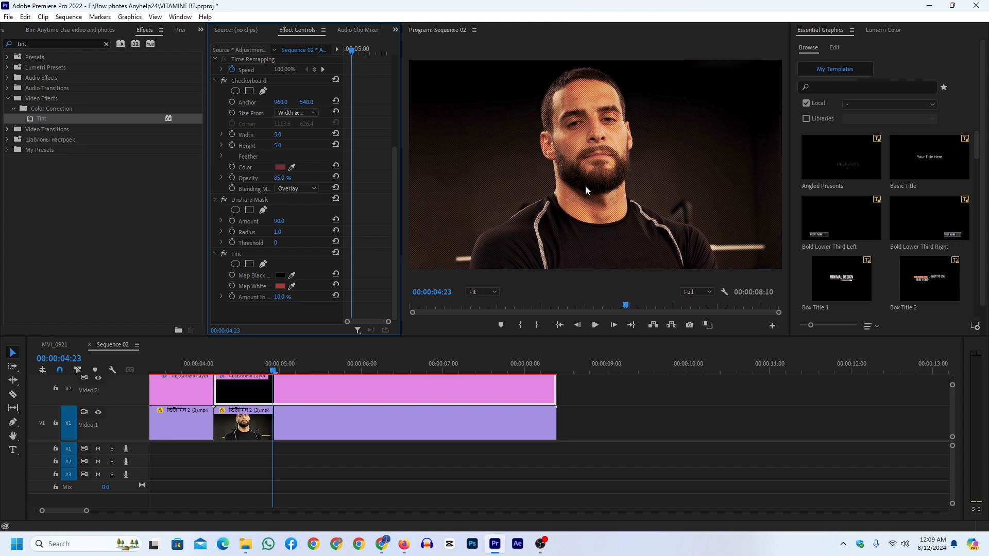
# Examine the tinted dots around the ear and dark background at 150% preview zoom, then restore the preview to Fit
pyautogui.click(484, 291)
pyautogui.click(484, 373)
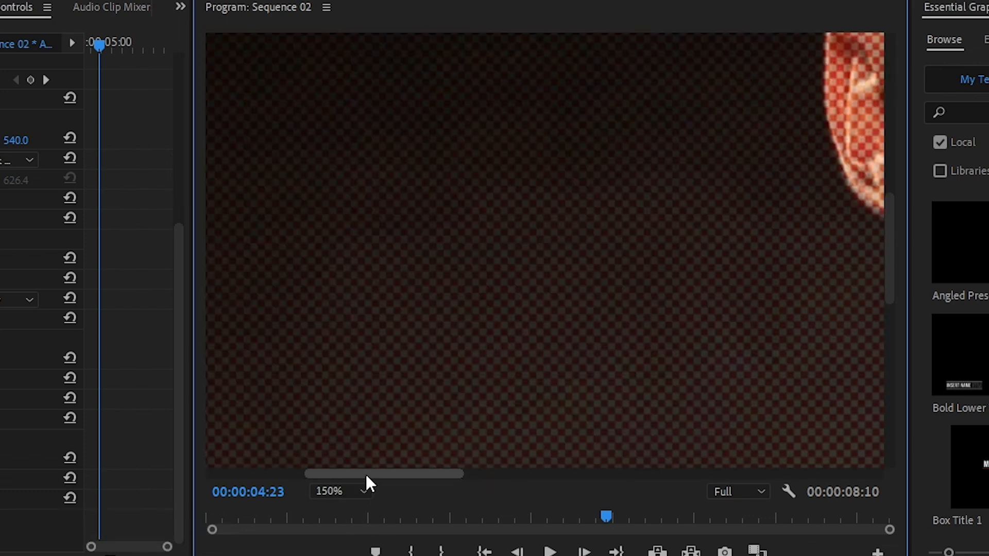
pyautogui.moveTo(366, 473); pyautogui.dragTo(400, 472)
pyautogui.click(331, 492)
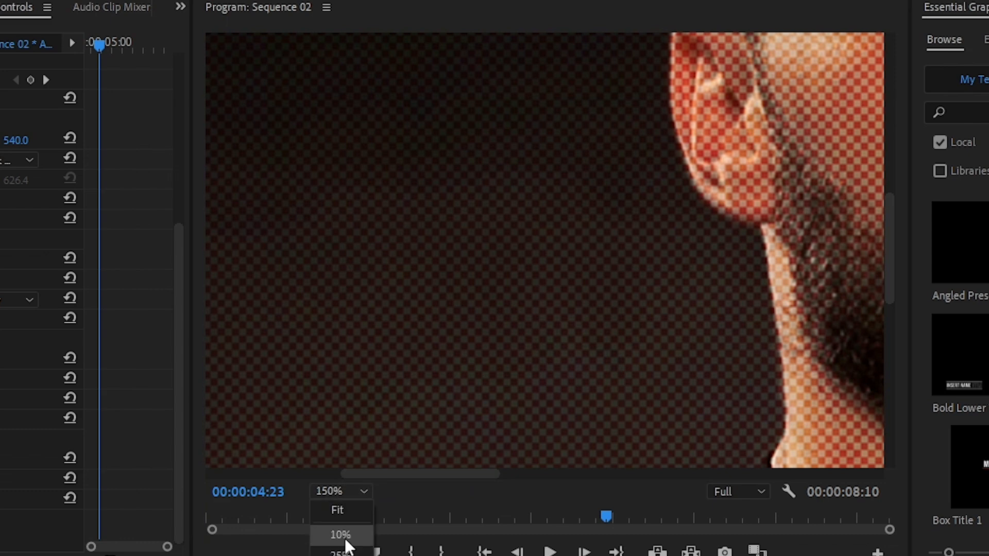
pyautogui.click(338, 510)
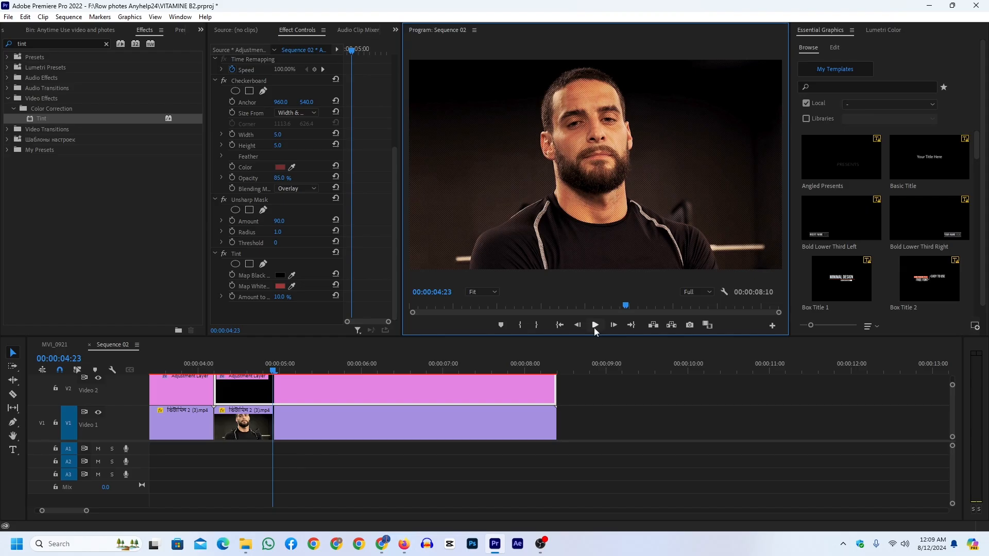
# Play and scrub through the later part of the sequence to review the dotted red look in motion
pyautogui.click(595, 325)
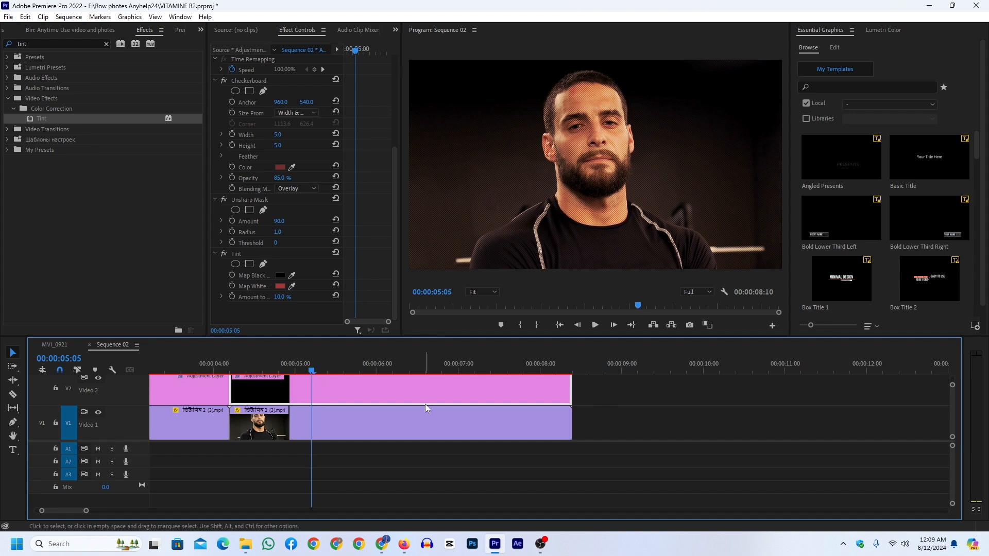
pyautogui.click(397, 462)
pyautogui.scroll(4, 395, 438)
pyautogui.scroll(-4, 395, 438)
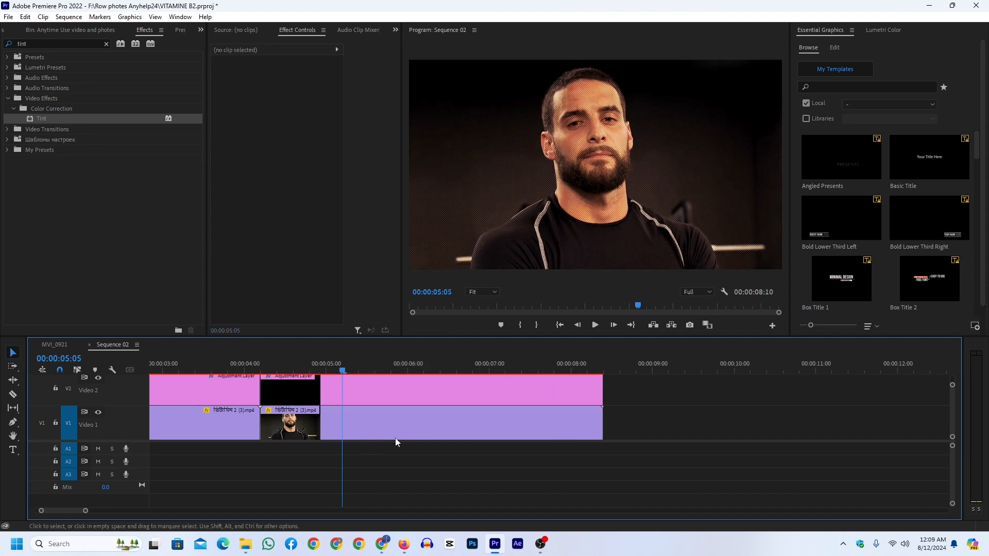
pyautogui.click(594, 325)
pyautogui.click(419, 430)
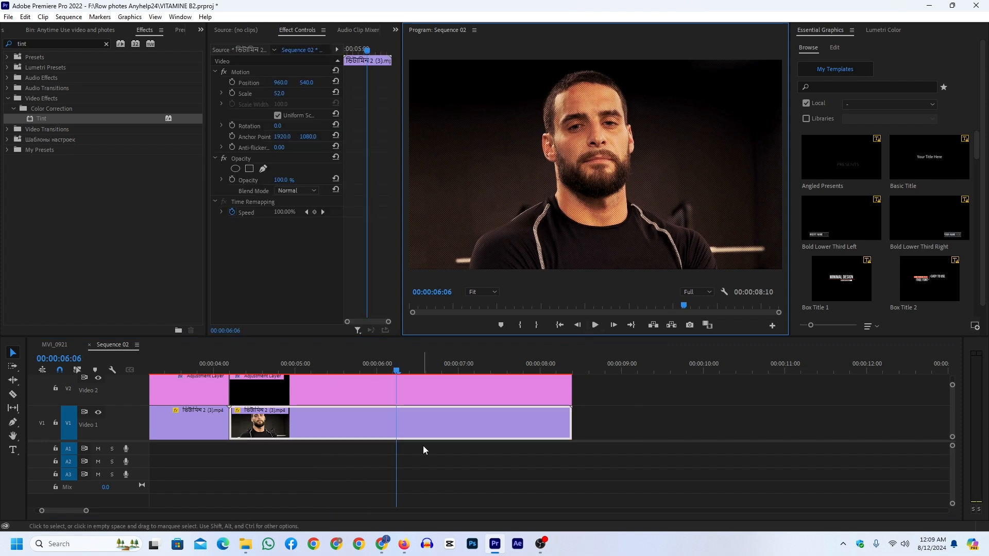
pyautogui.click(366, 369)
pyautogui.click(360, 369)
pyautogui.click(416, 456)
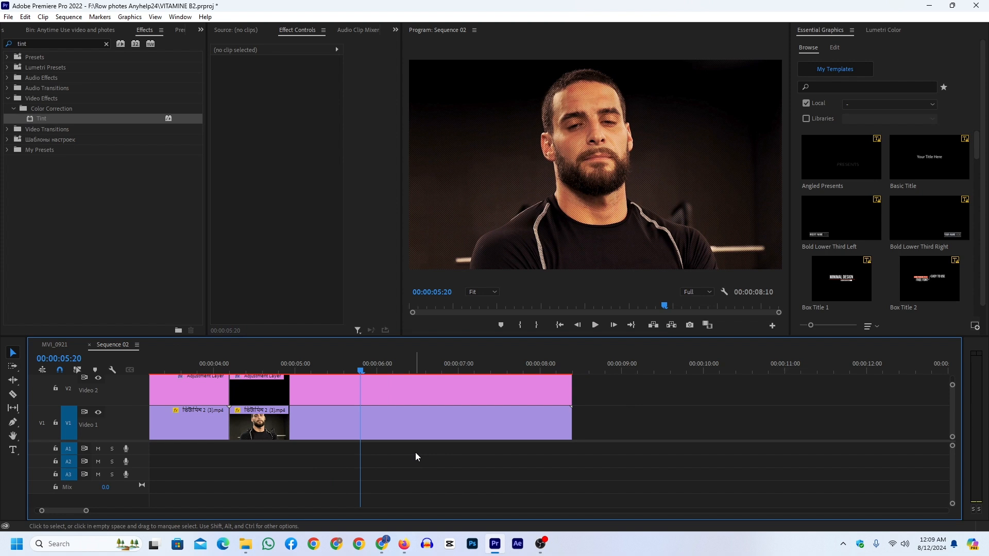
pyautogui.click(426, 437)
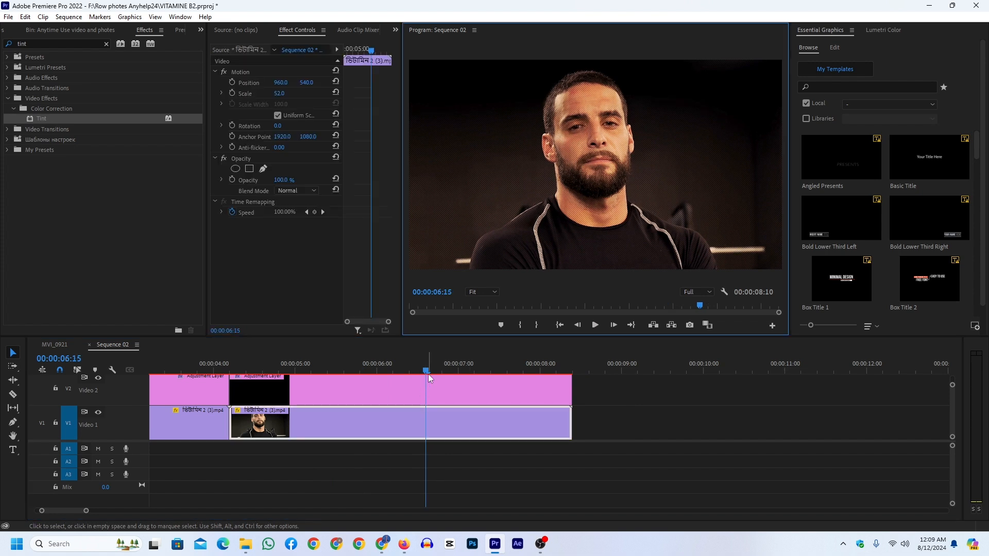
pyautogui.moveTo(428, 373); pyautogui.dragTo(282, 370)
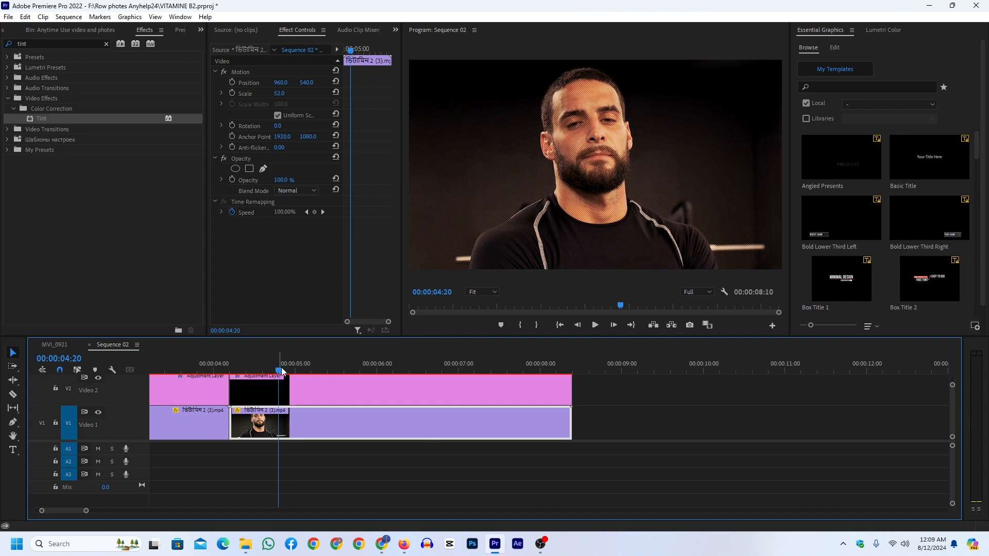